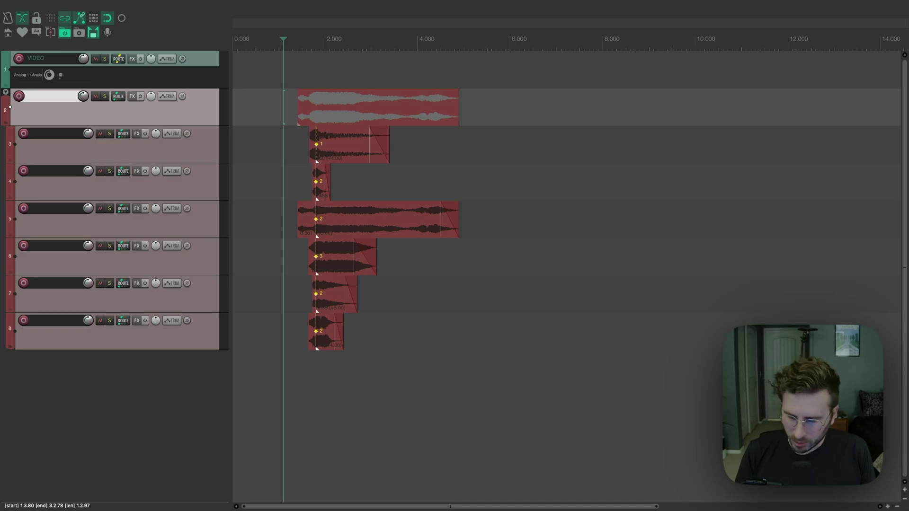
Collapse folder track 2 fully, so child tracks 3–8 become thin minimized lanes
key("super+comma")
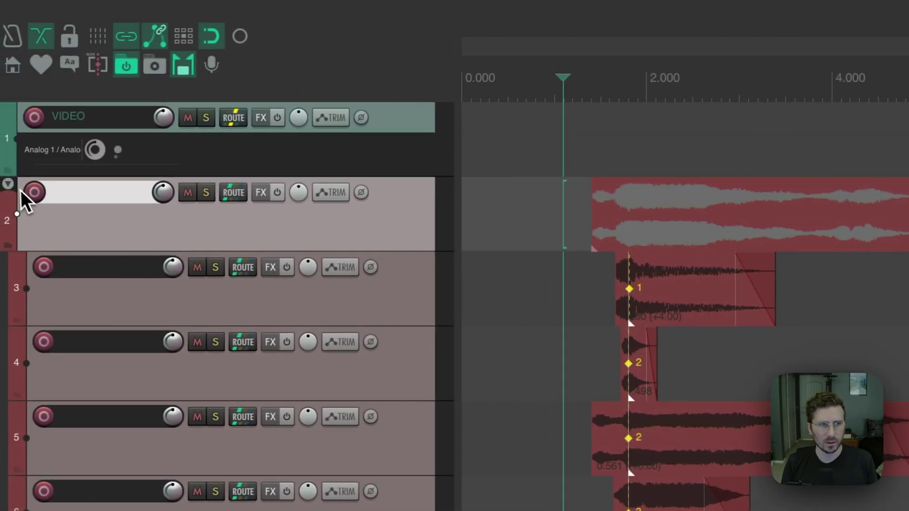
left_click(14, 184)
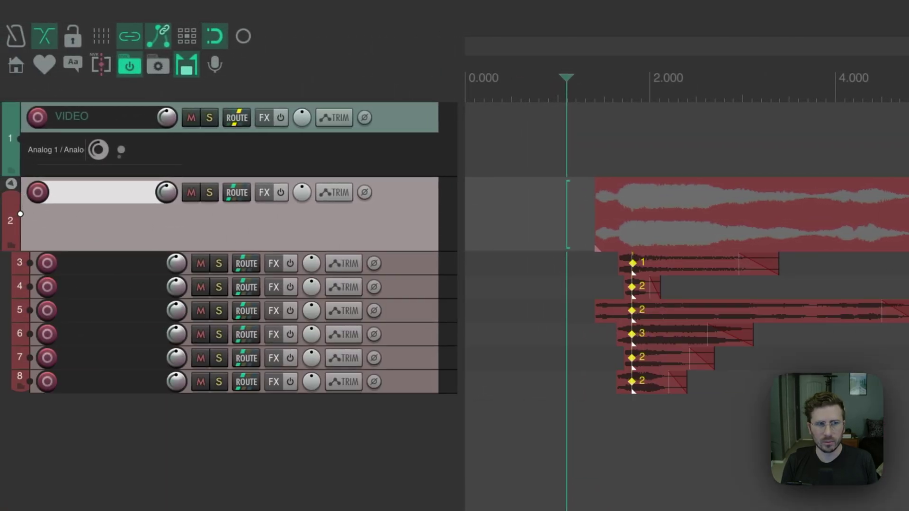
left_click(11, 184)
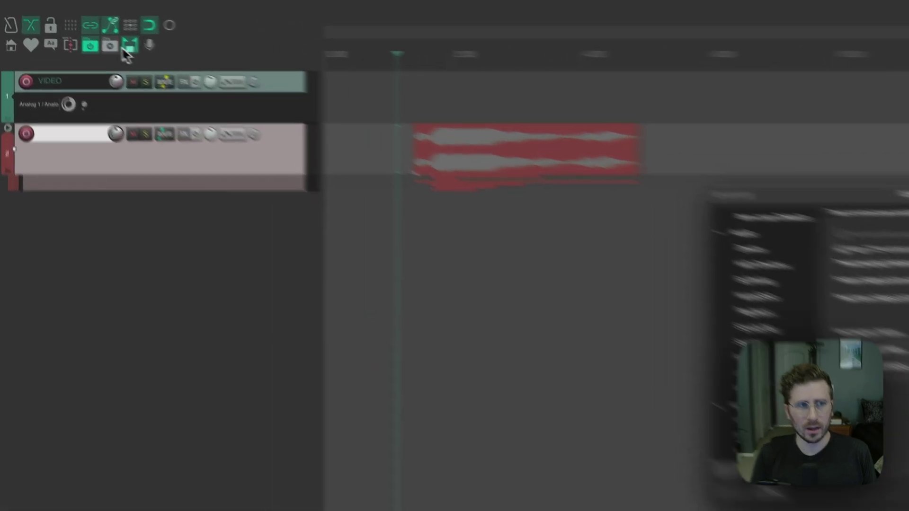
Drag the track 2 folder item earlier so it starts near 0.35 seconds
left_click(79, 33)
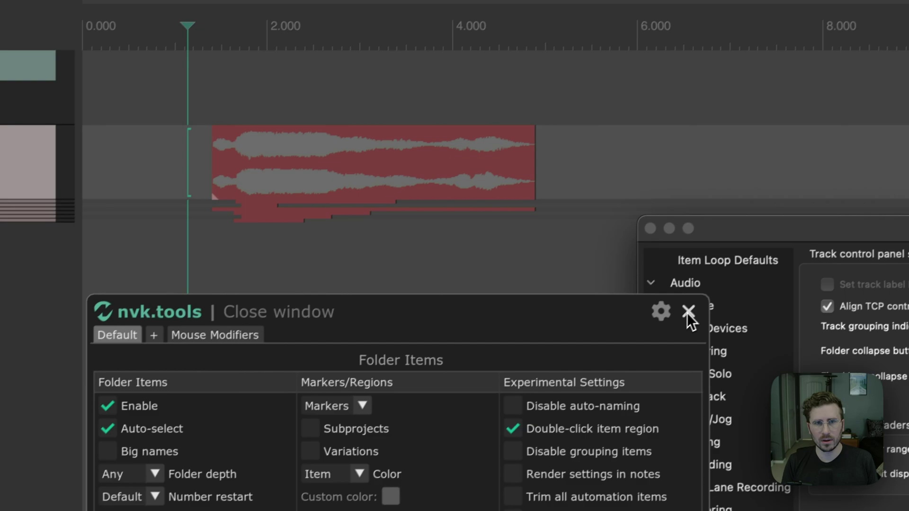
left_click(789, 228)
left_click(459, 106)
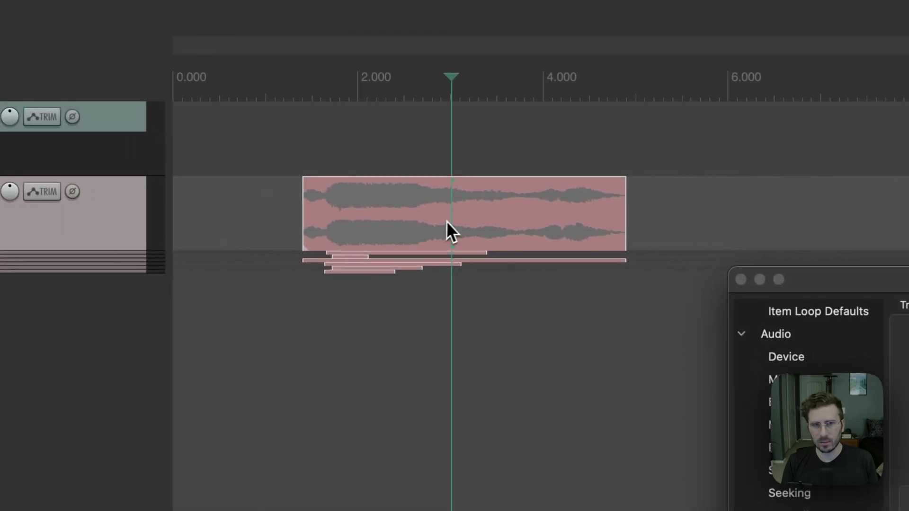
left_click_drag(431, 221, 397, 202)
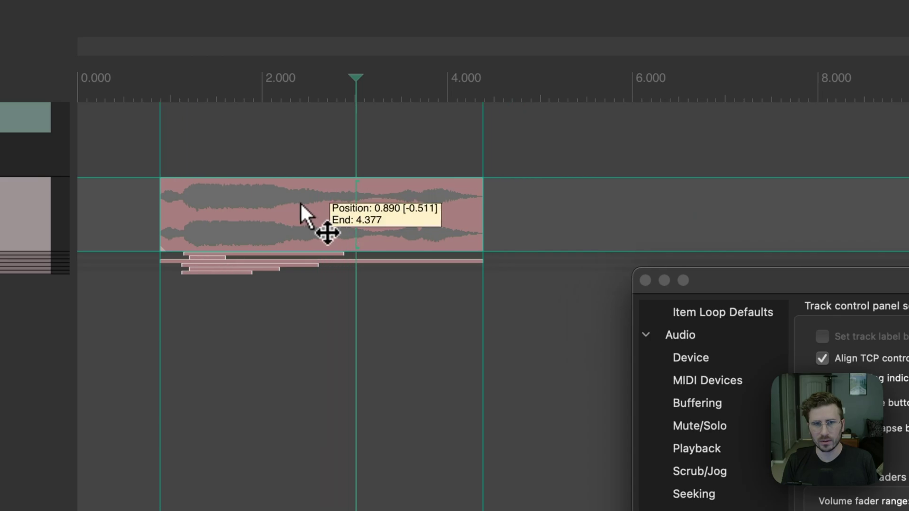
left_click_drag(300, 201, 251, 203)
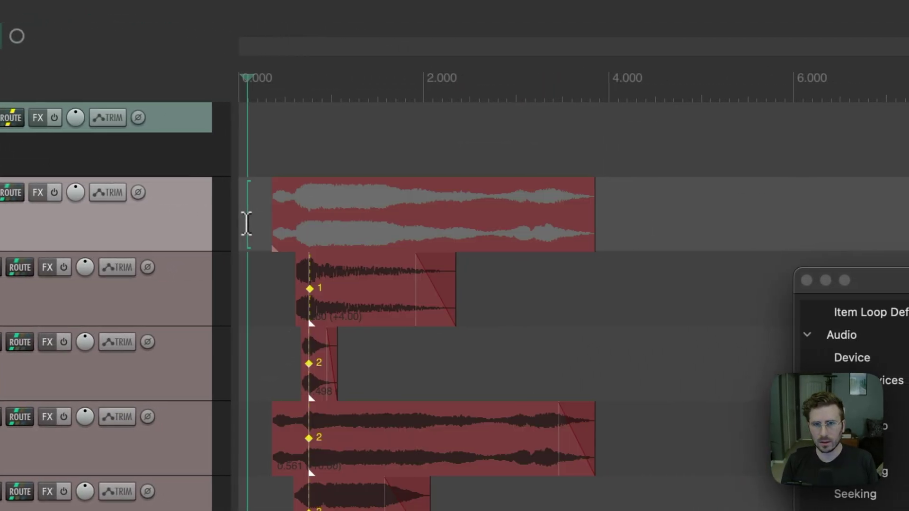
Set folder collapse cycling to 'Normal, hidden', then collapse track 2 so its children disappear
left_click(325, 233)
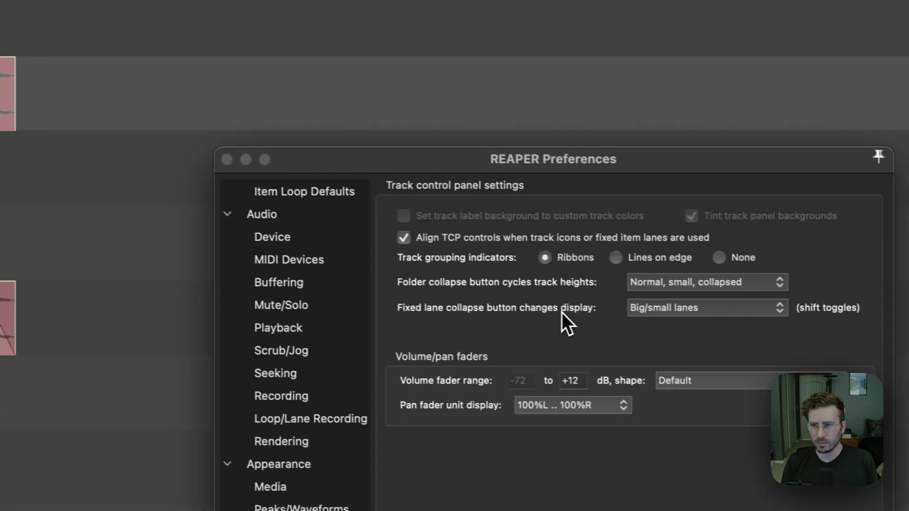
left_click(676, 281)
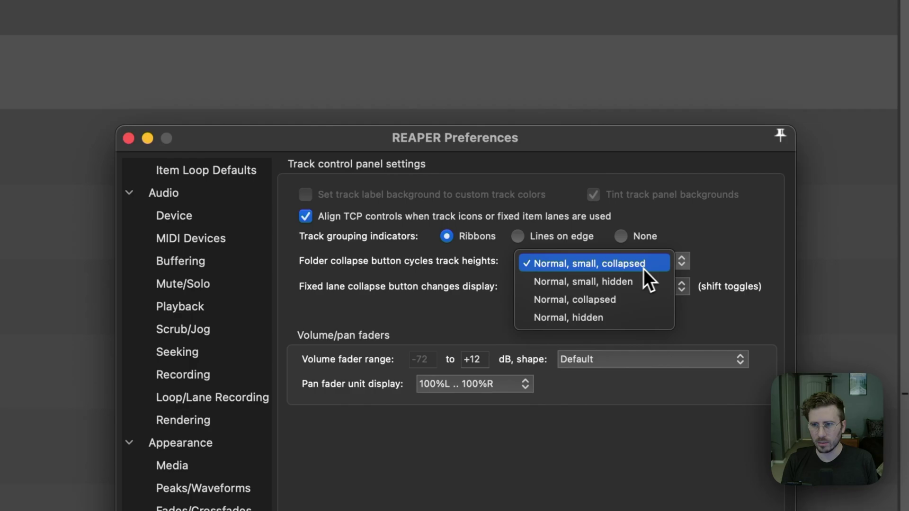
left_click(570, 318)
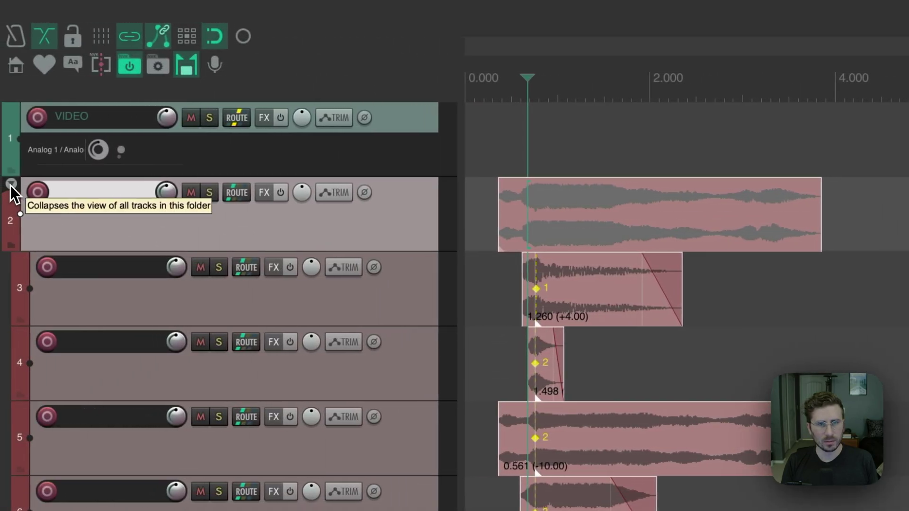
left_click(5, 184)
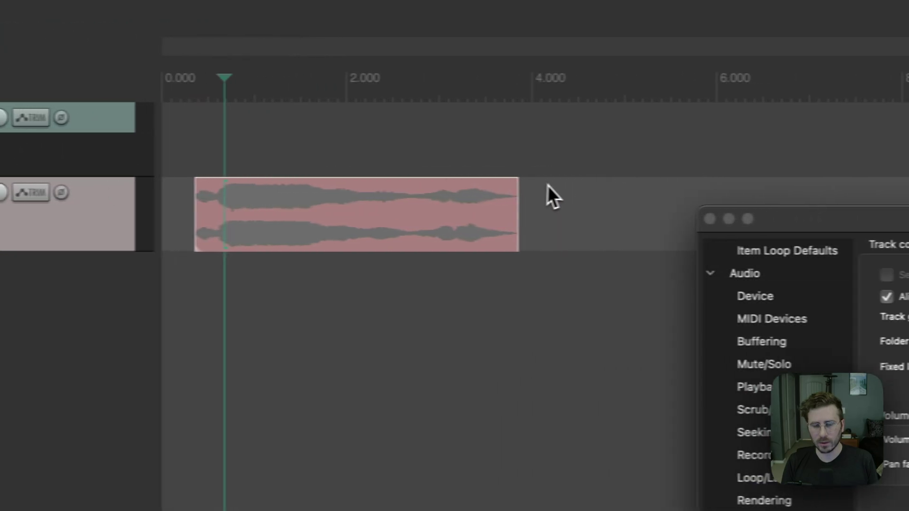
Close Preferences and expand the track 2 folder to reveal child tracks 3–8
left_click(710, 219)
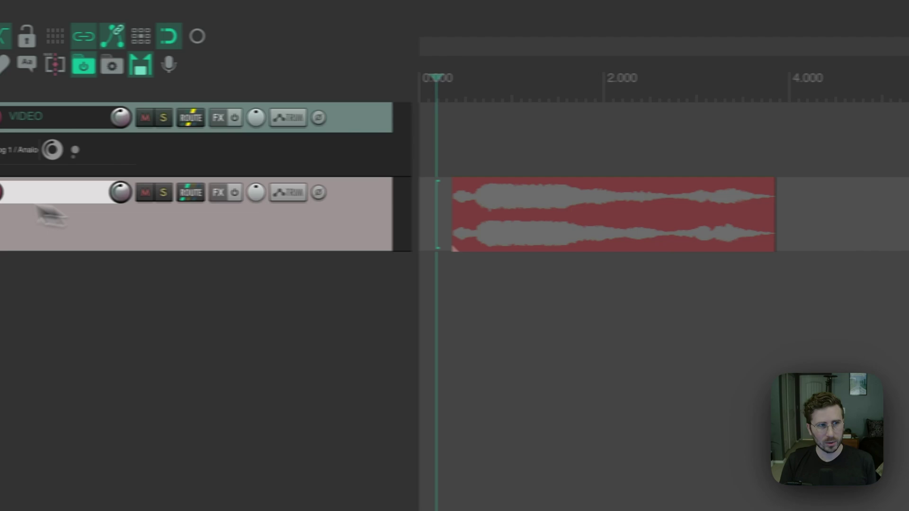
left_click(8, 192)
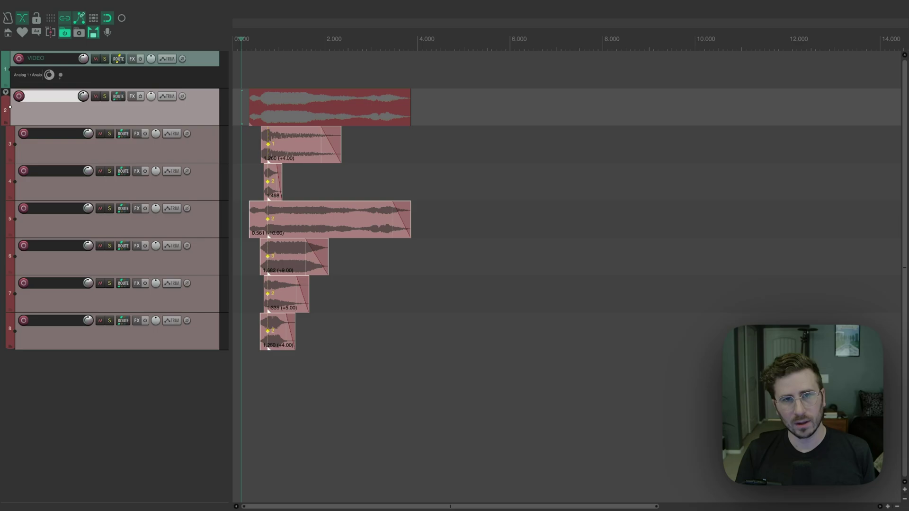
Clear the item selection on child tracks 3–8 using empty timeline space
left_click(371, 166)
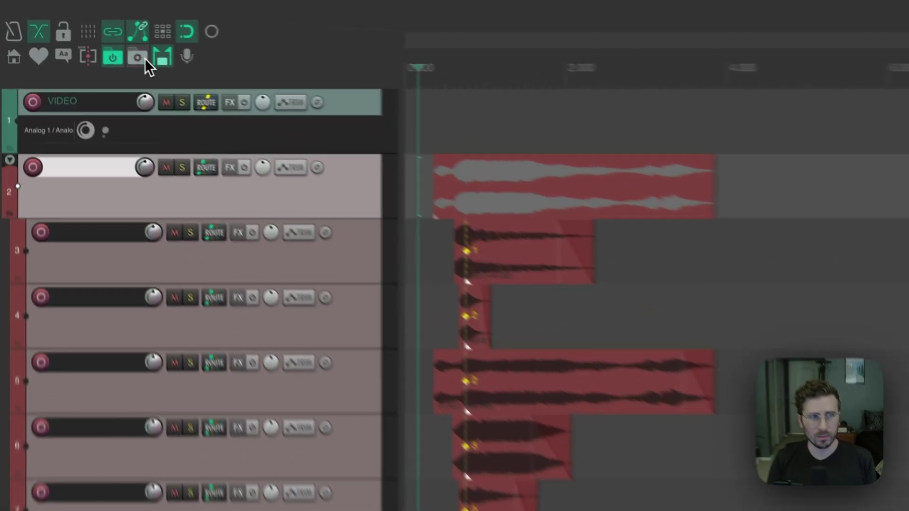
Apply nvk's Collapse/Expand double-click mouse modifiers and confirm the alert
left_click(80, 33)
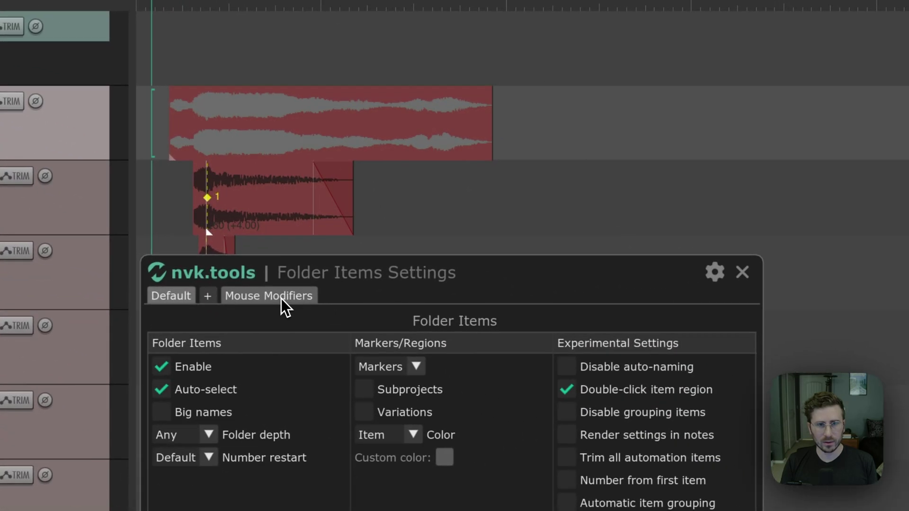
left_click(611, 389)
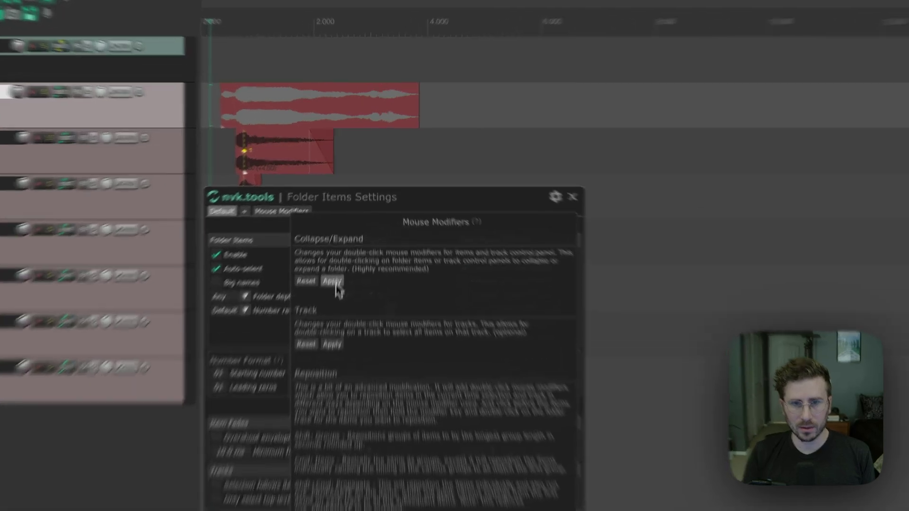
left_click(339, 250)
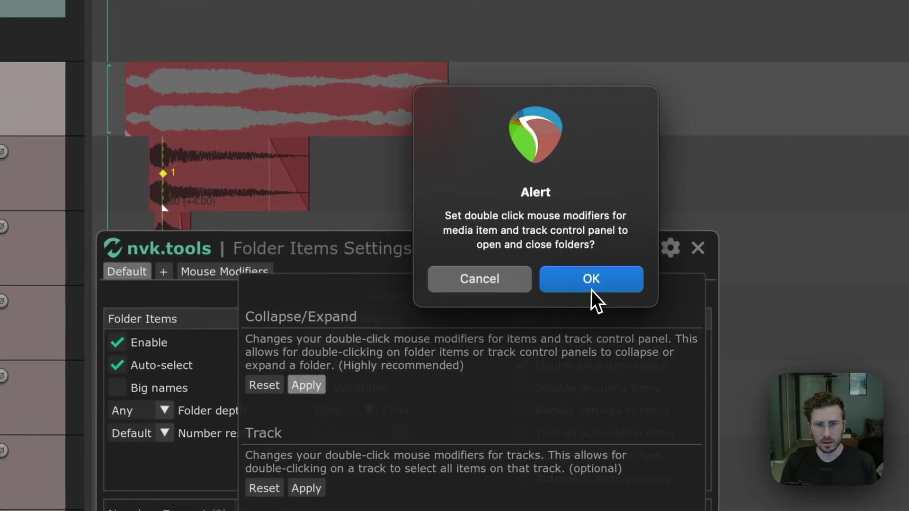
left_click(591, 284)
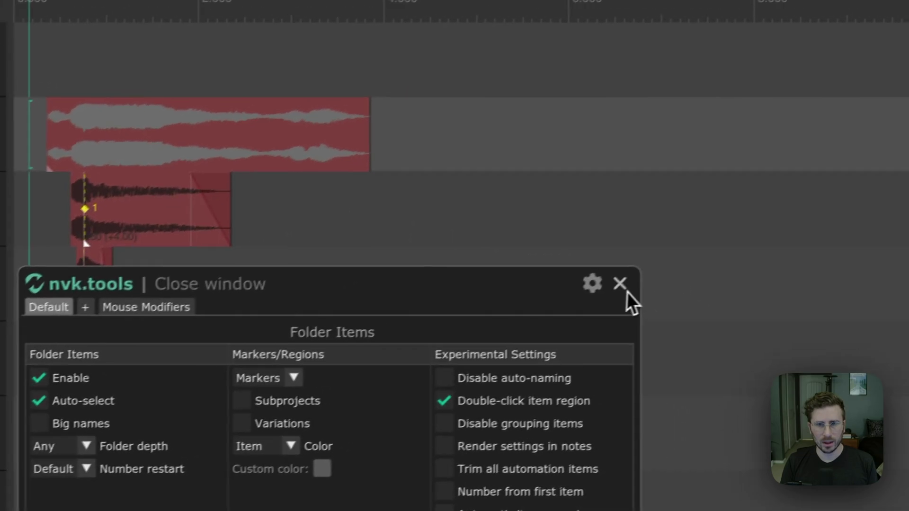
left_click(599, 293)
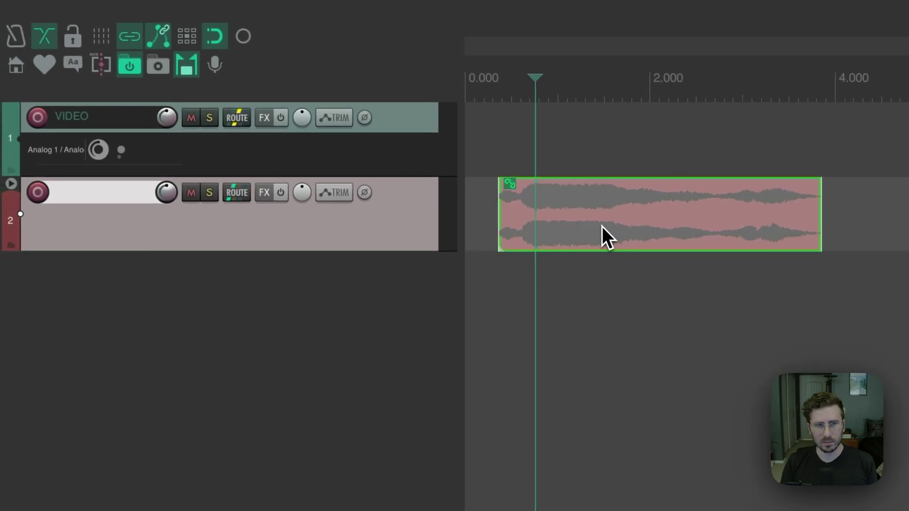
Test double-click folder toggling on track 2, then drag the collapsed folder item to about 3 s
left_click(567, 211)
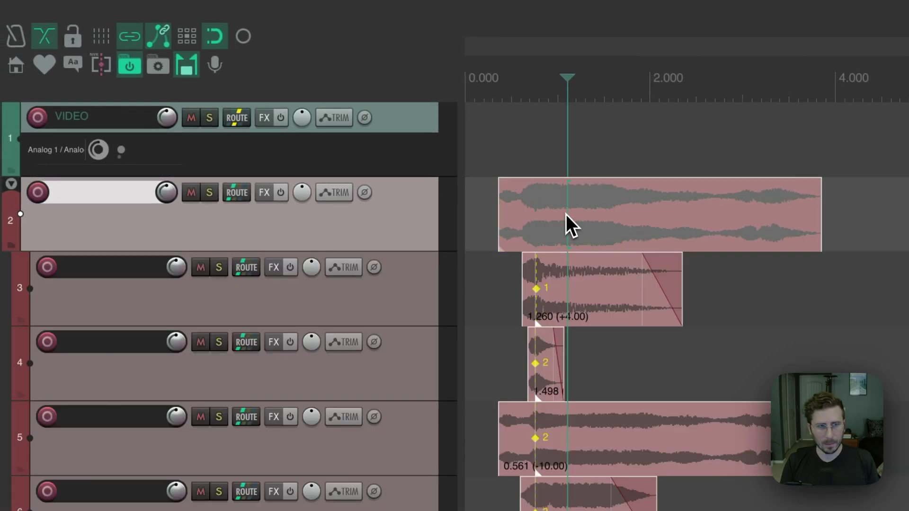
double_click(282, 220)
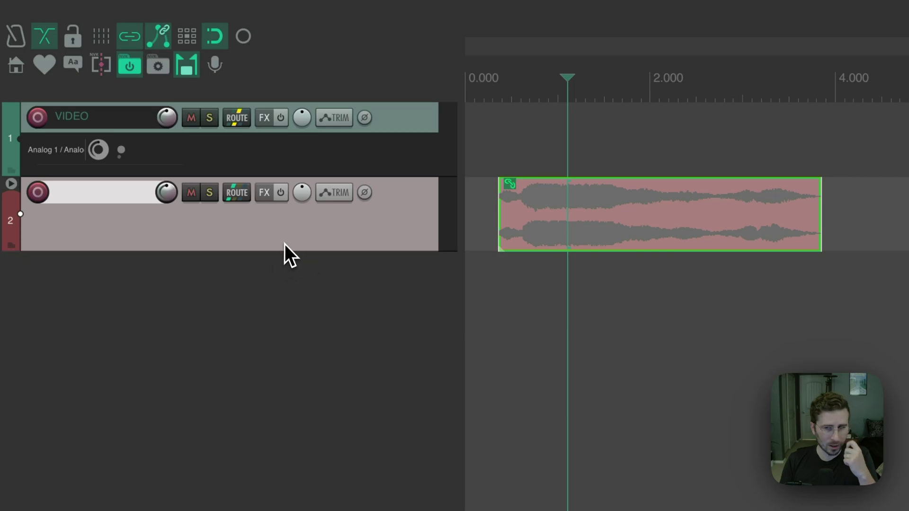
double_click(284, 237)
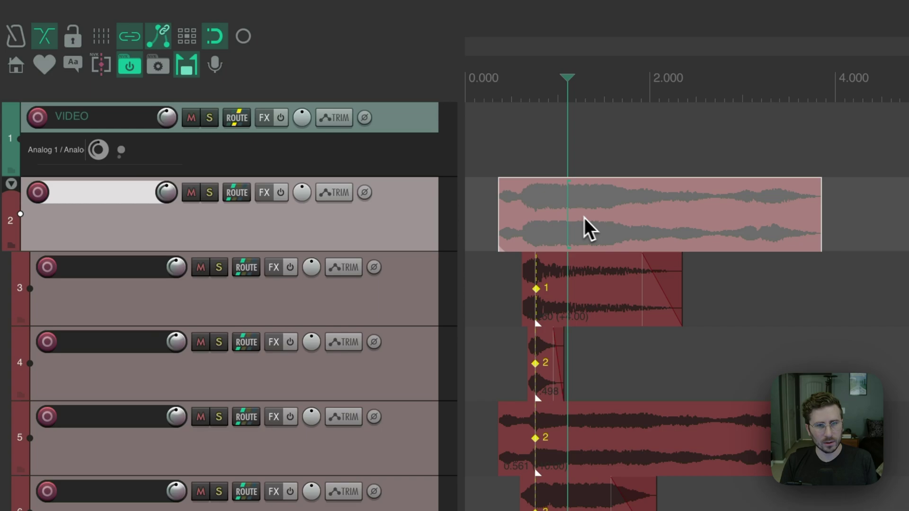
left_click_drag(603, 218, 834, 220)
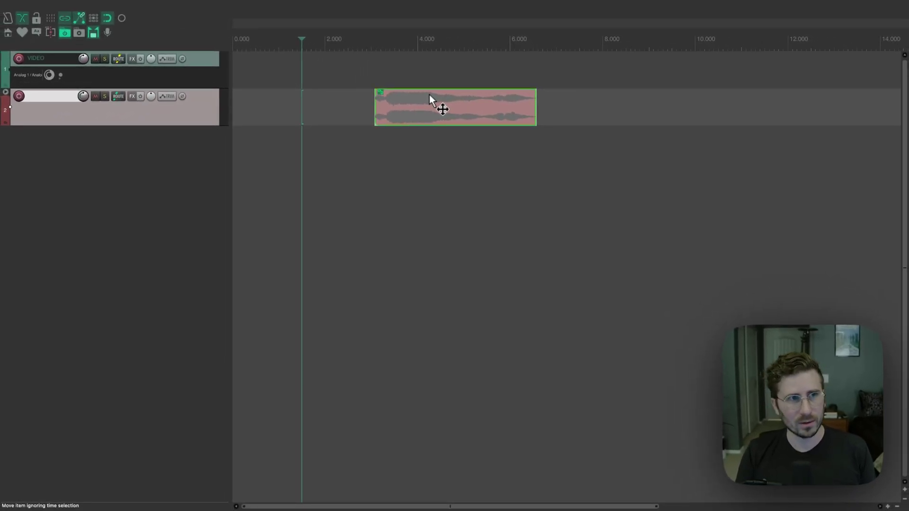
Check the item grouping options, then move the folder item to start near 2 seconds
right_click(66, 19)
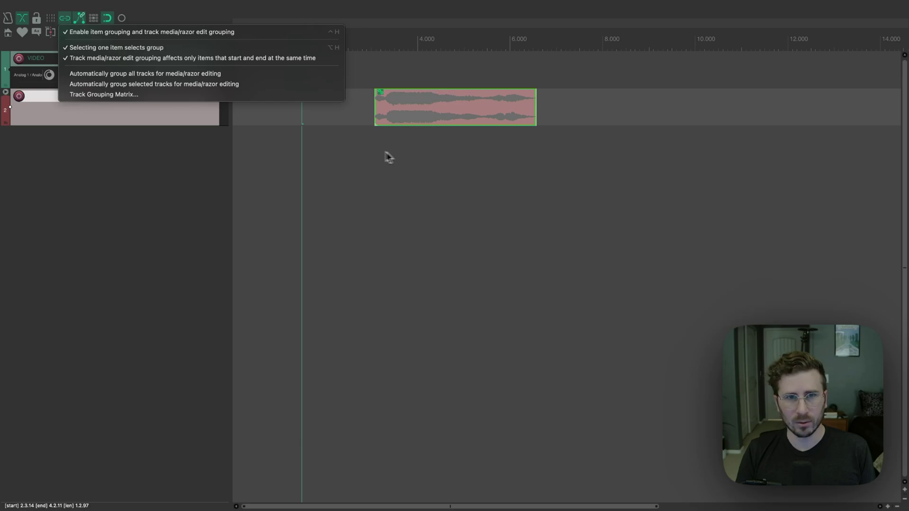
left_click(341, 129)
right_click(335, 99)
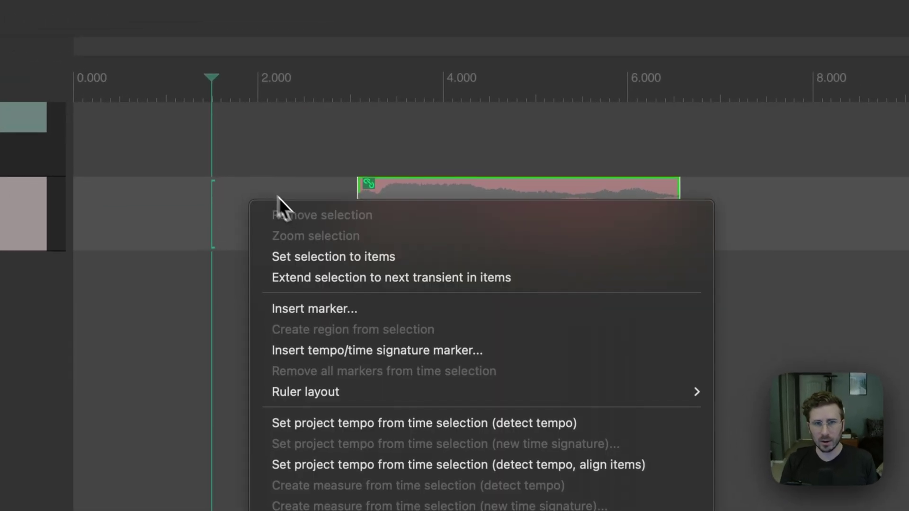
left_click(271, 188)
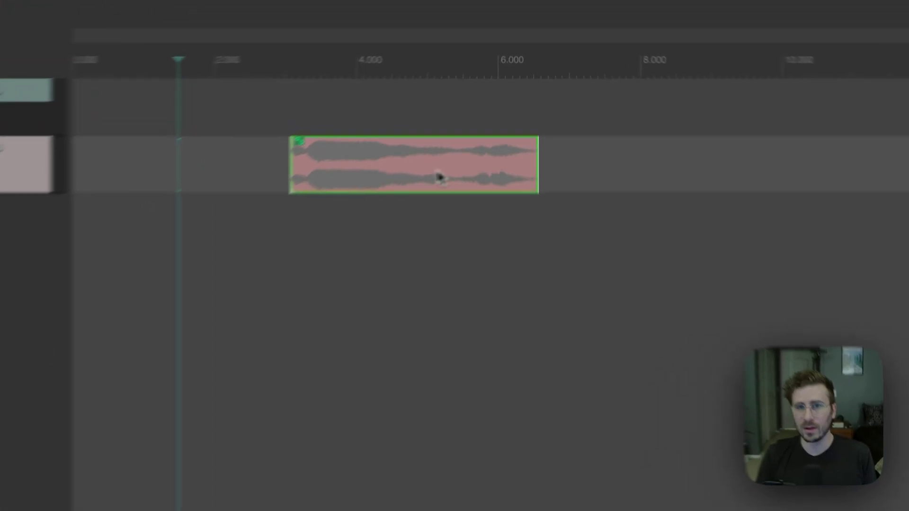
left_click_drag(461, 115, 515, 111)
left_click_drag(393, 213, 426, 199)
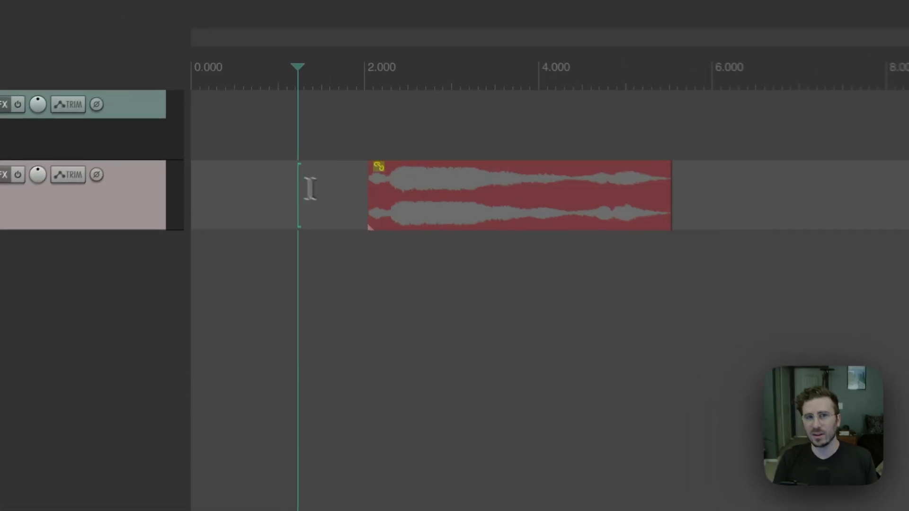
left_click_drag(303, 107, 326, 111)
left_click(278, 199)
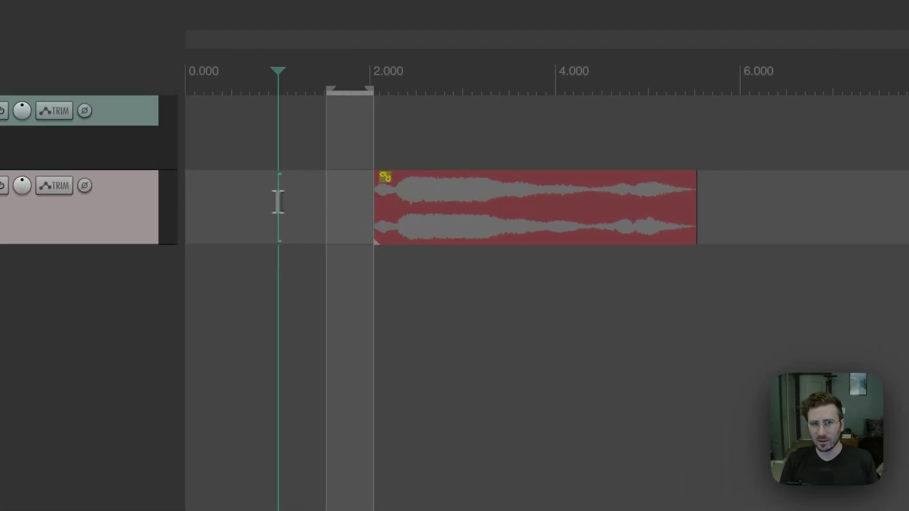
left_click(270, 201)
left_click(402, 231)
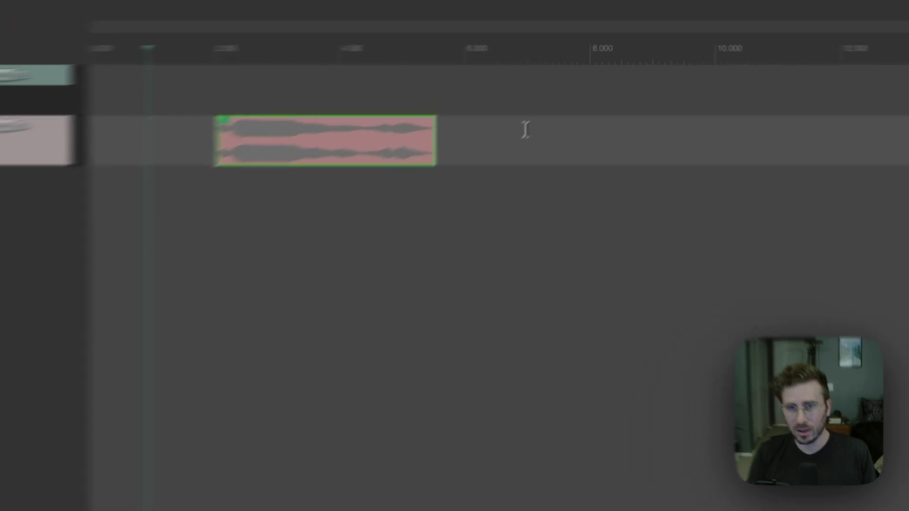
left_click(556, 101)
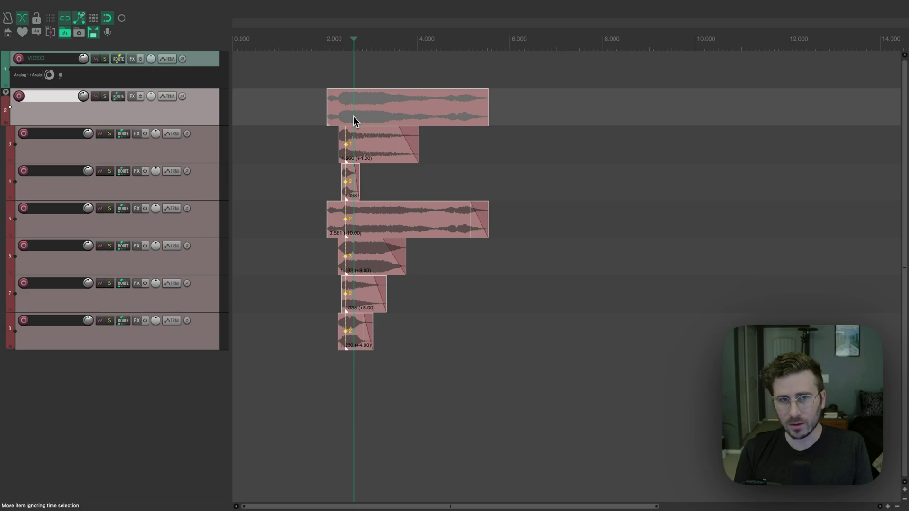
Show REAPER's resource path in Finder and open the ColorThemes folder
left_click(353, 116)
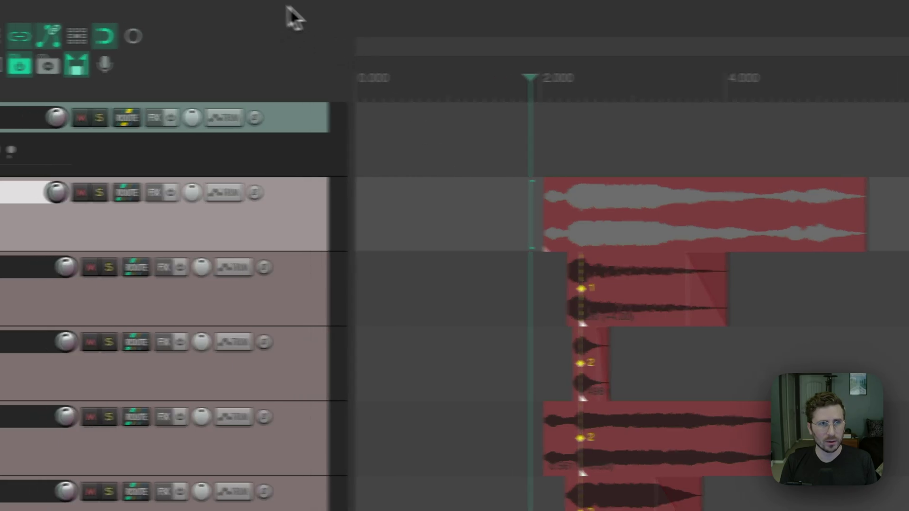
left_click(390, 14)
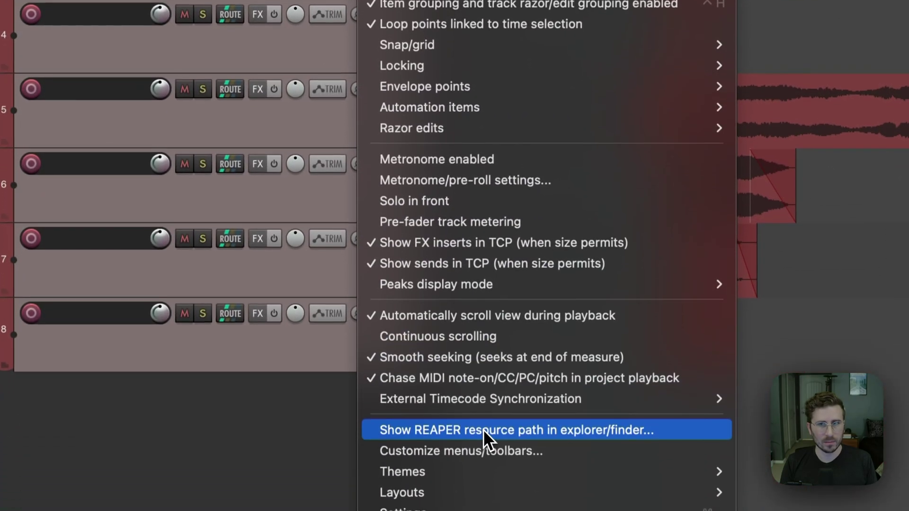
left_click(485, 429)
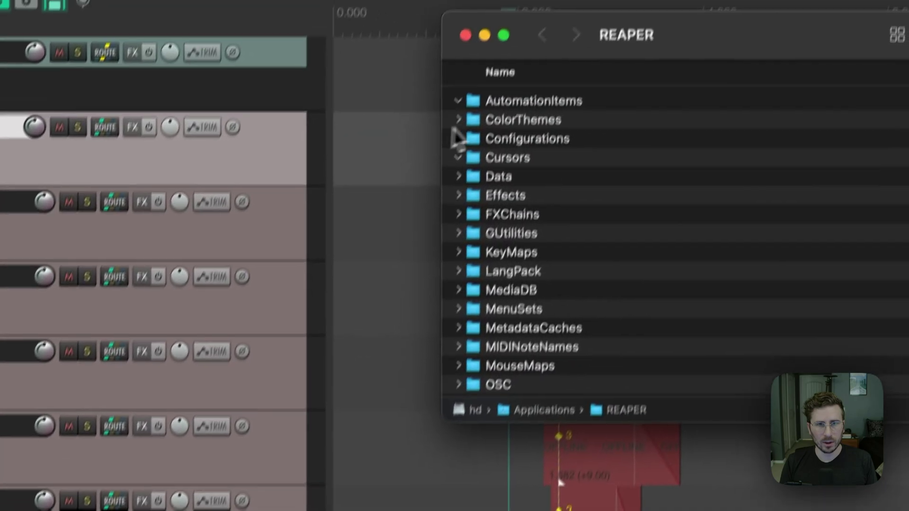
double_click(490, 161)
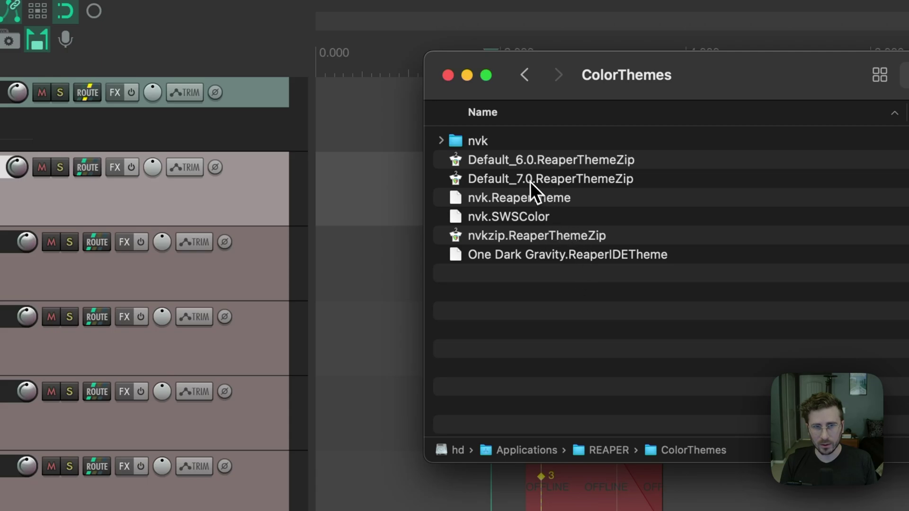
Rename Default_7.0.ReaperThemeZip to Default_7.0.ReaperTheme.Zip, accepting the .Zip extension
left_click(528, 180)
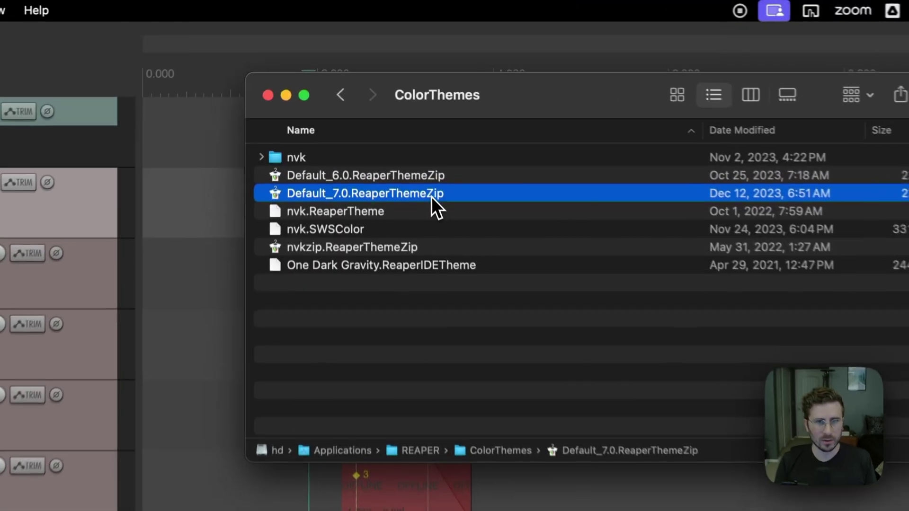
left_click(380, 102)
left_click(430, 204)
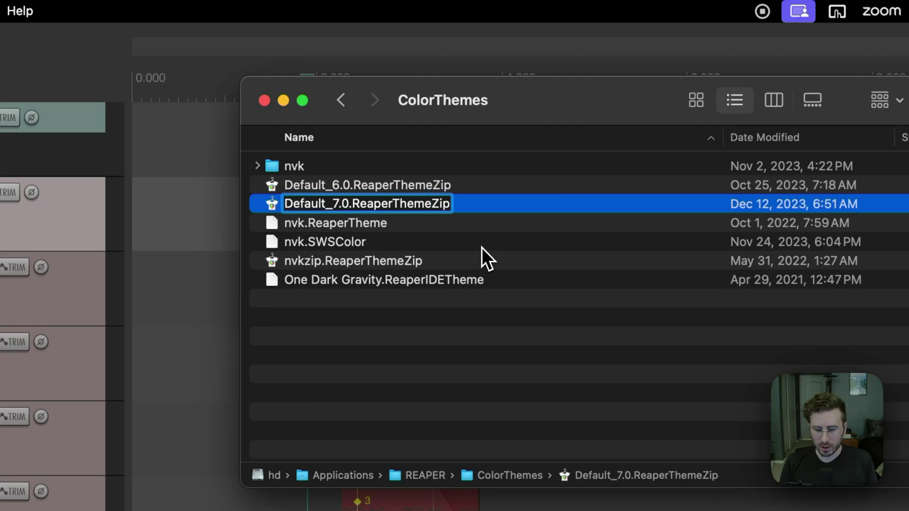
type(".")
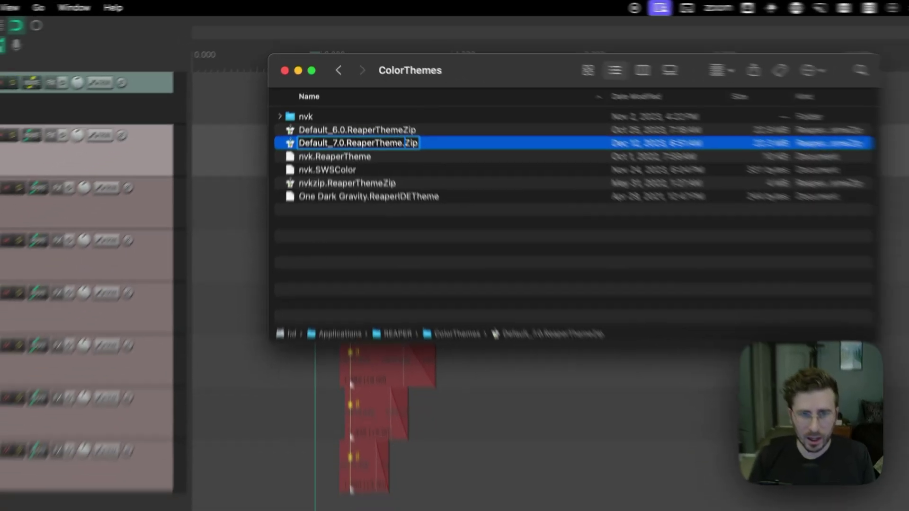
key("Return")
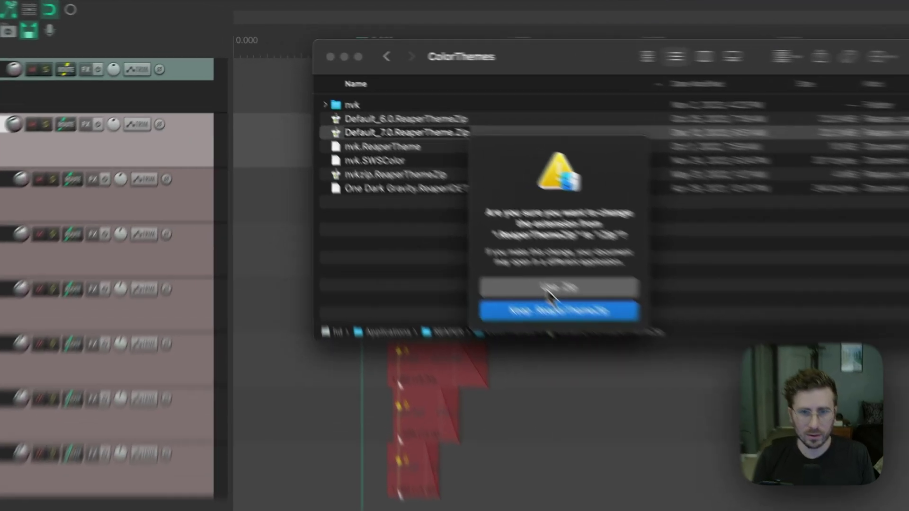
left_click(450, 207)
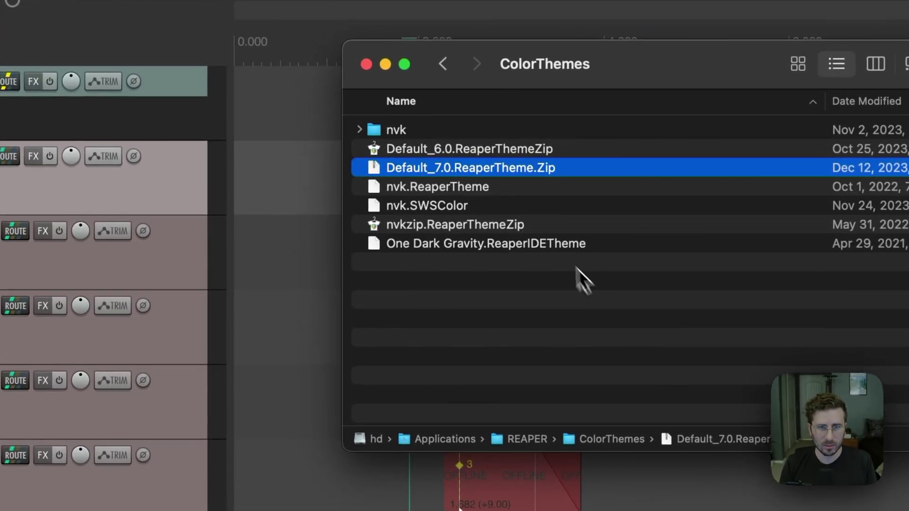
Extract Default_7.0.ReaperTheme.Zip and locate rtconfig.txt inside the Default_7.0_unpacked folder
double_click(496, 174)
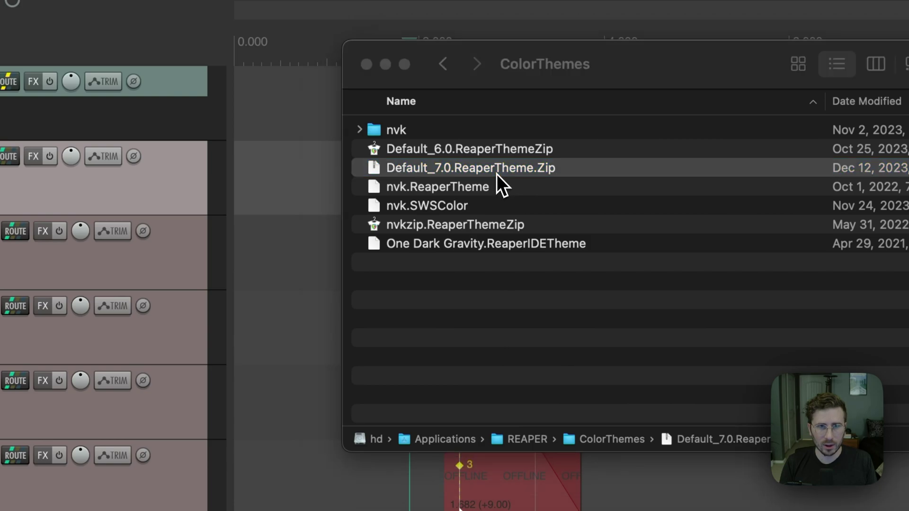
left_click(359, 130)
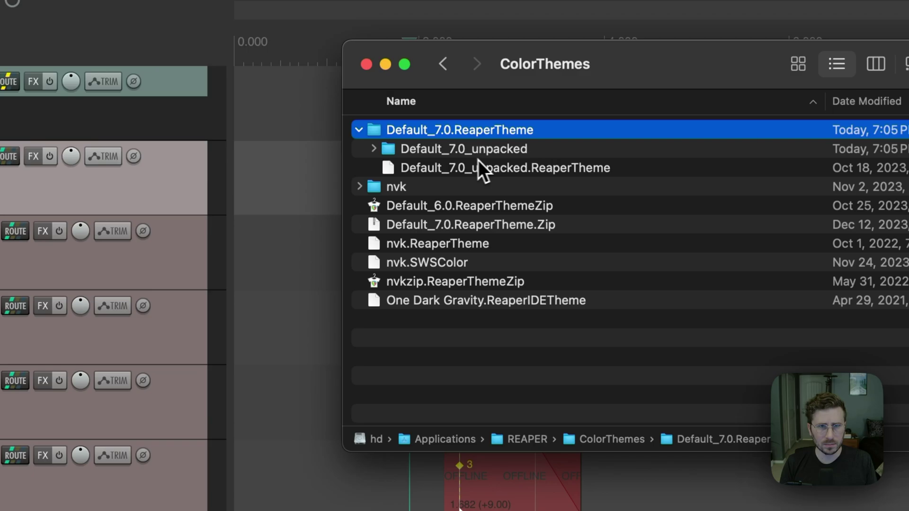
double_click(448, 154)
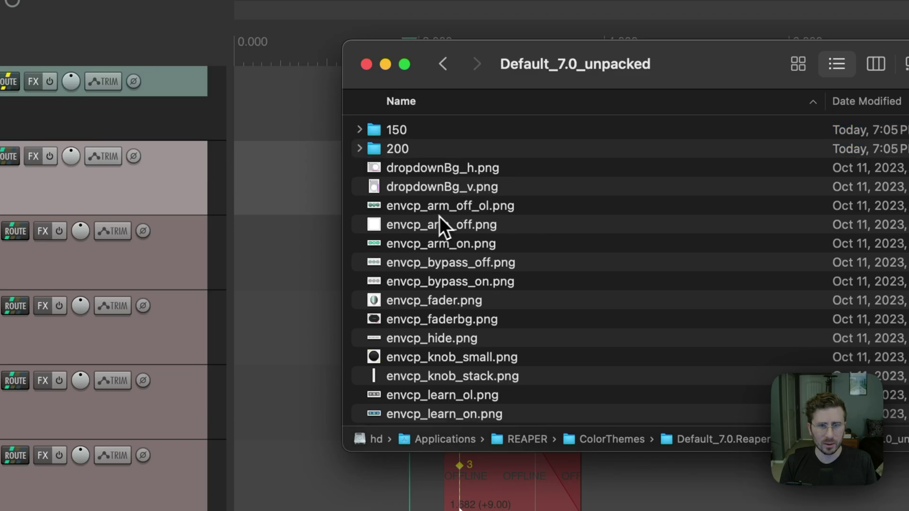
scroll(461, 236, "down", 10)
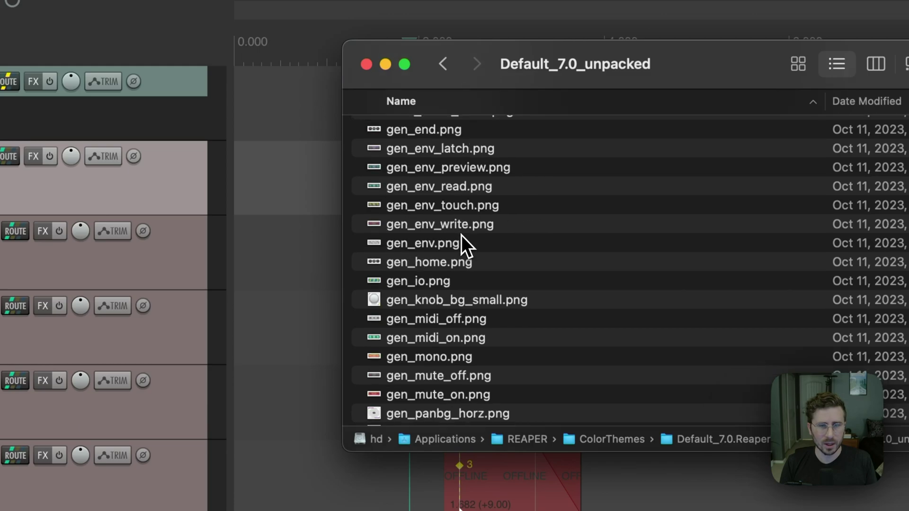
scroll(454, 241, "down", 3)
left_click(453, 242)
key("r")
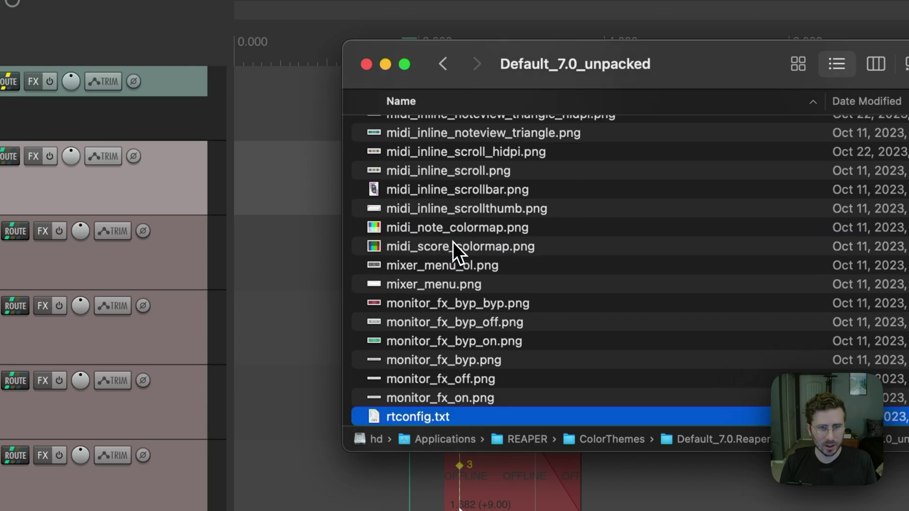
scroll(450, 313, "down", 4)
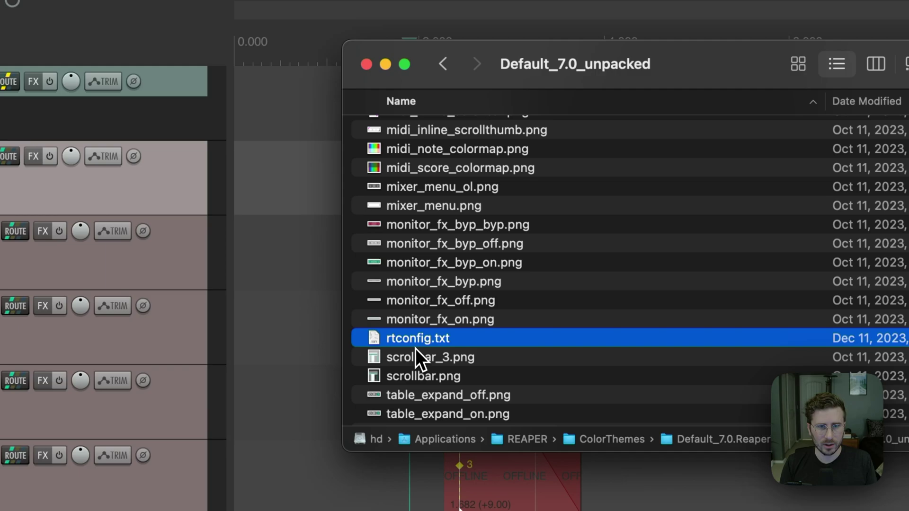
Change tcp_heights in rtconfig.txt from 4 25 54 64 to 0 25 54 64, then save and close
double_click(419, 341)
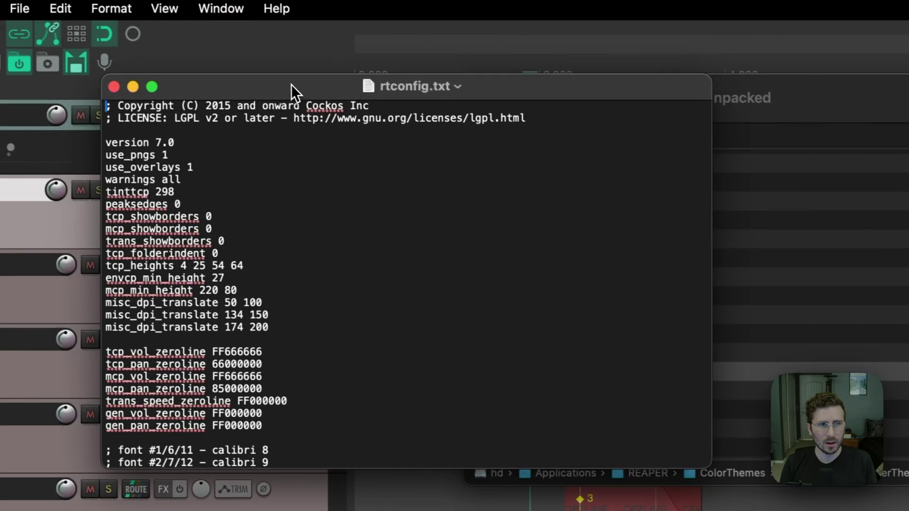
left_click_drag(291, 84, 609, 235)
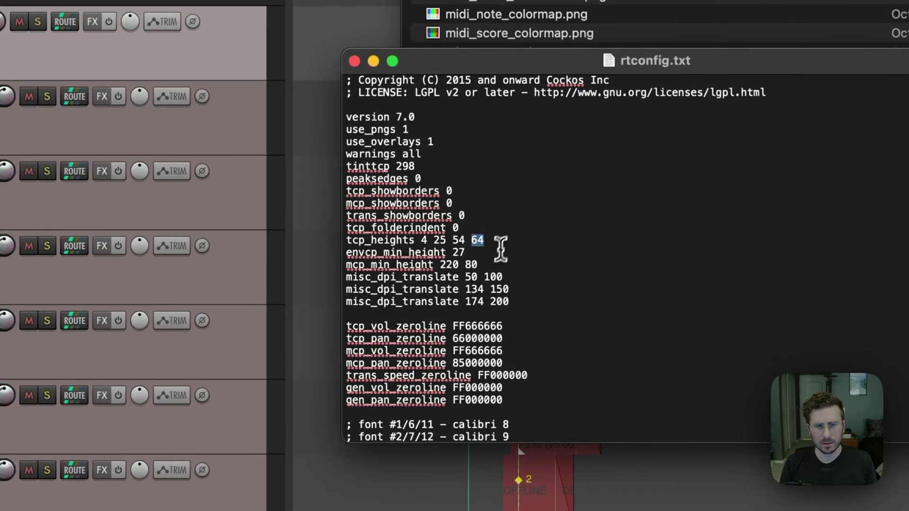
left_click(465, 252)
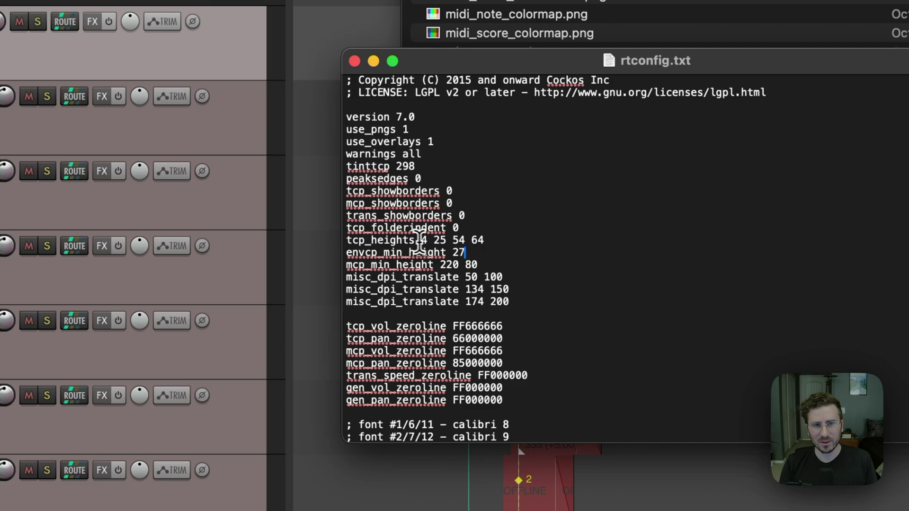
left_click(428, 240)
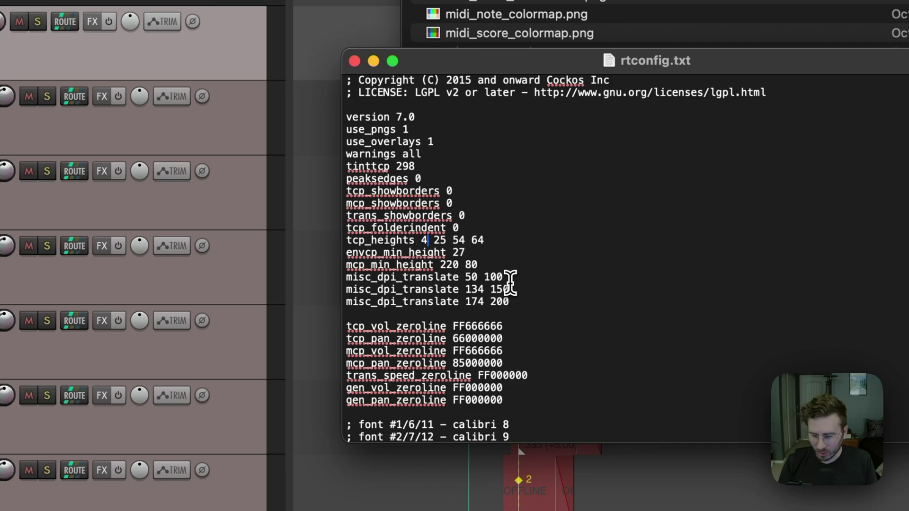
key("BackSpace")
type("0")
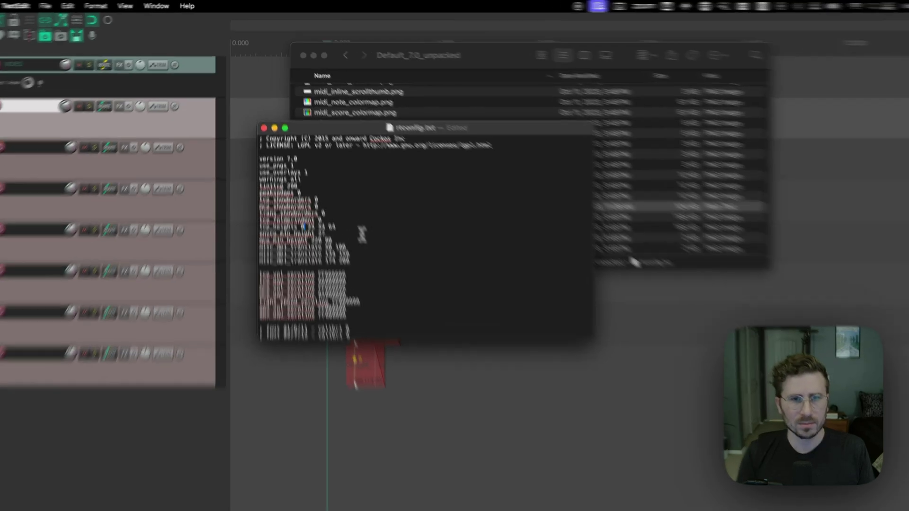
left_click(341, 205)
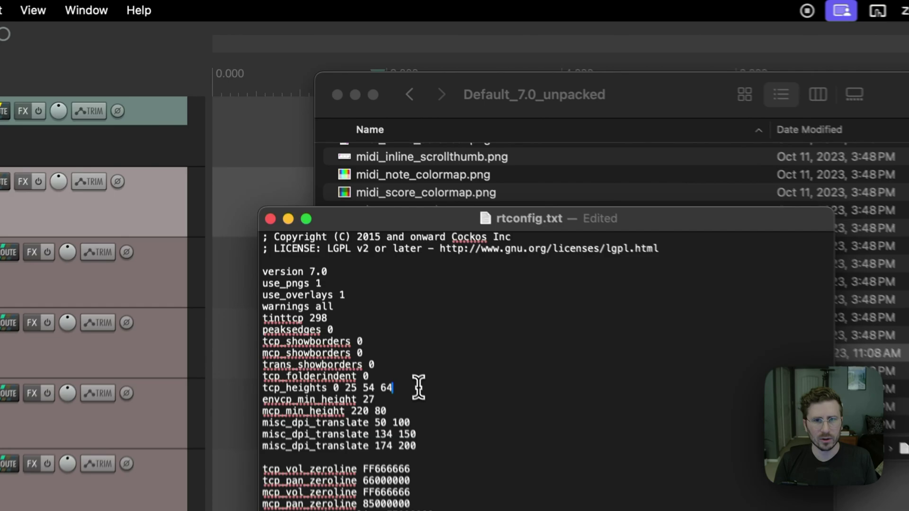
key("super+s")
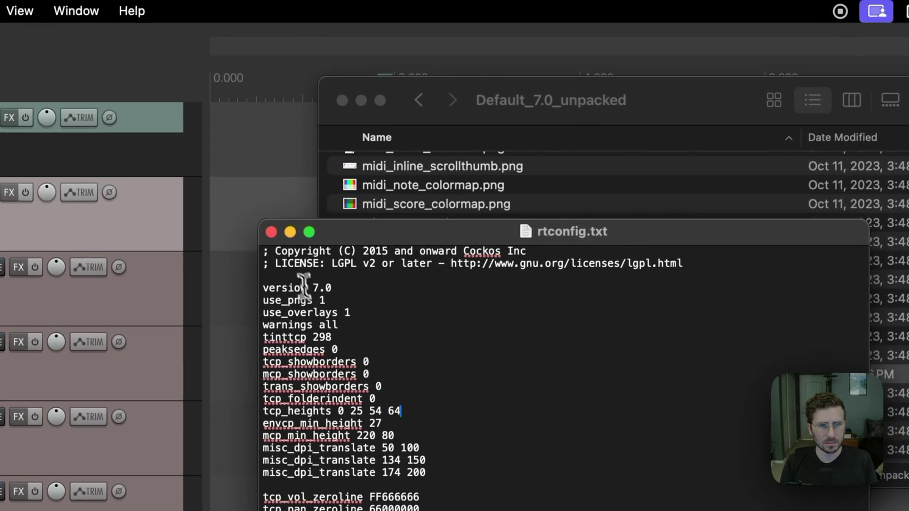
left_click(272, 232)
Compress Default_7.0_unpacked and its .ReaperTheme file into Archive.zip, moved into ColorThemes
left_click(428, 373)
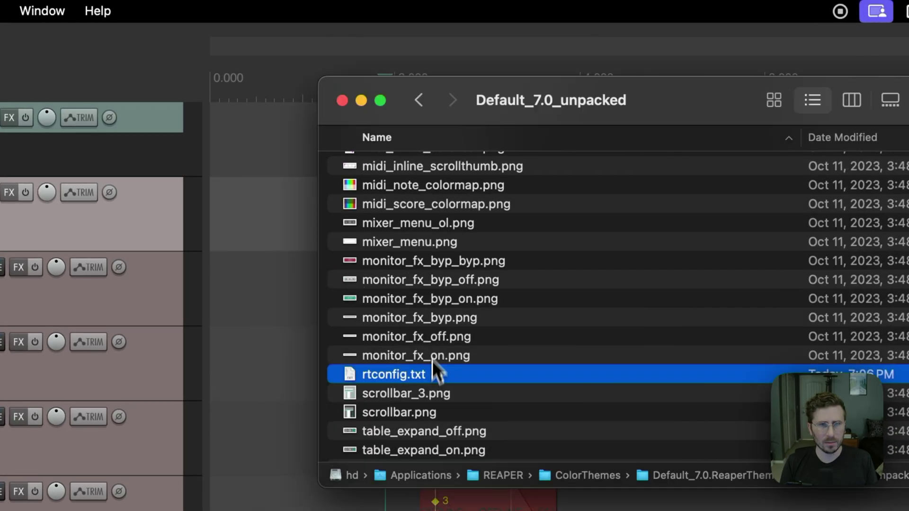
left_click(418, 99)
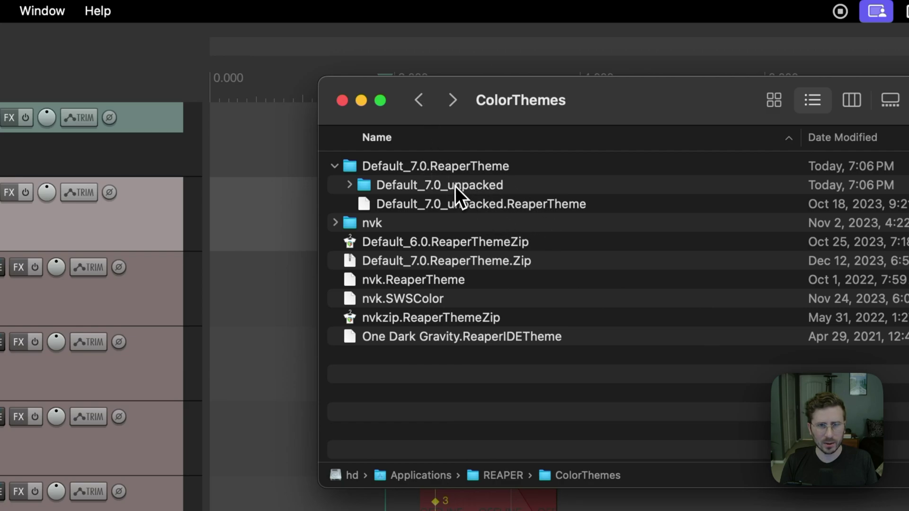
left_click(436, 187)
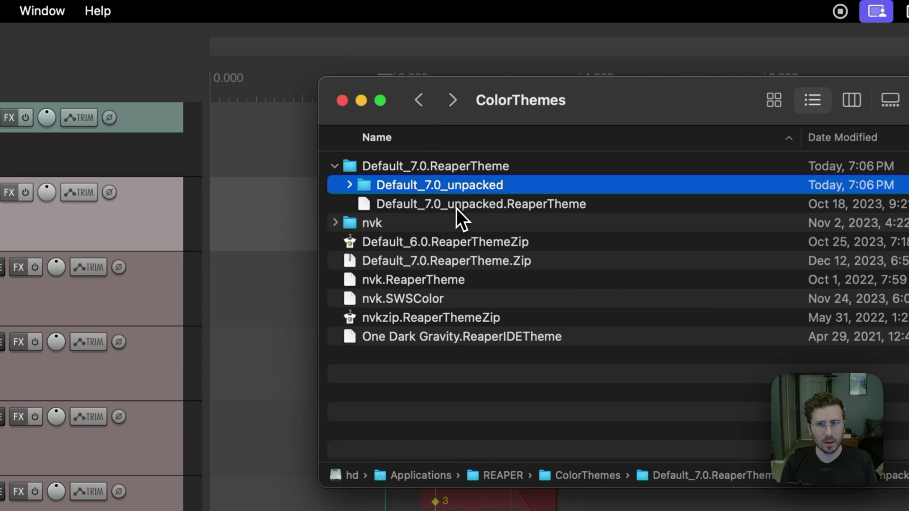
left_click(441, 208, "shift")
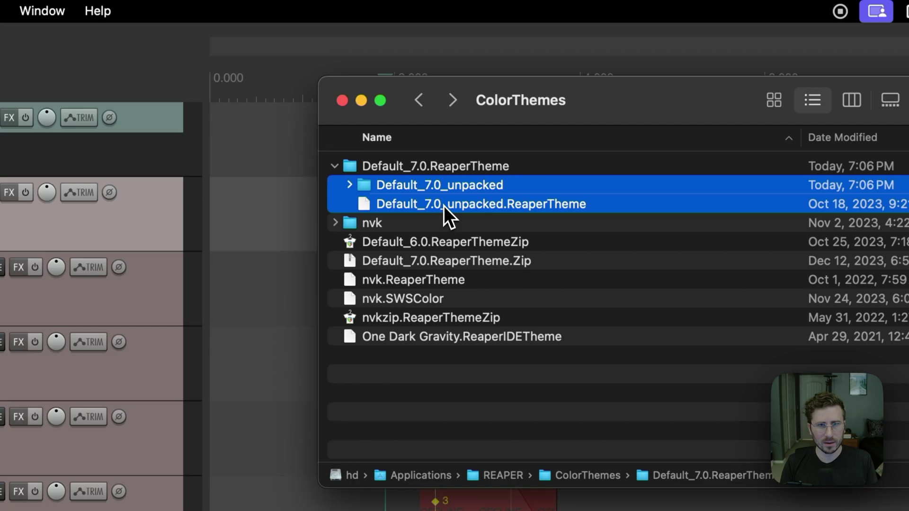
right_click(445, 206)
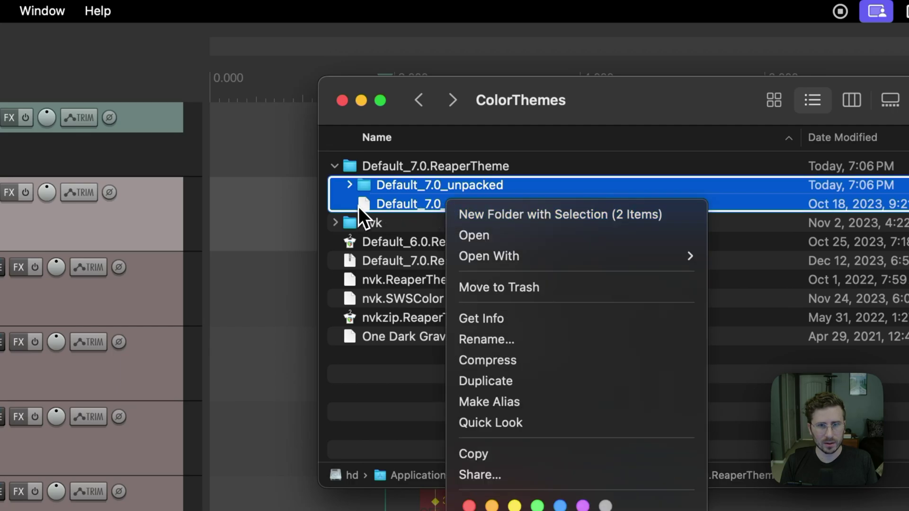
left_click(468, 360)
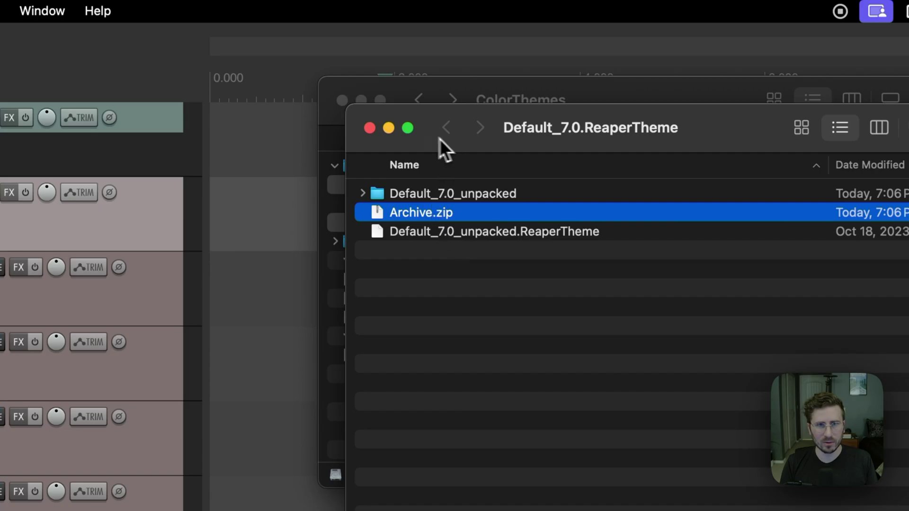
left_click_drag(439, 139, 635, 133)
left_click_drag(623, 203, 426, 426)
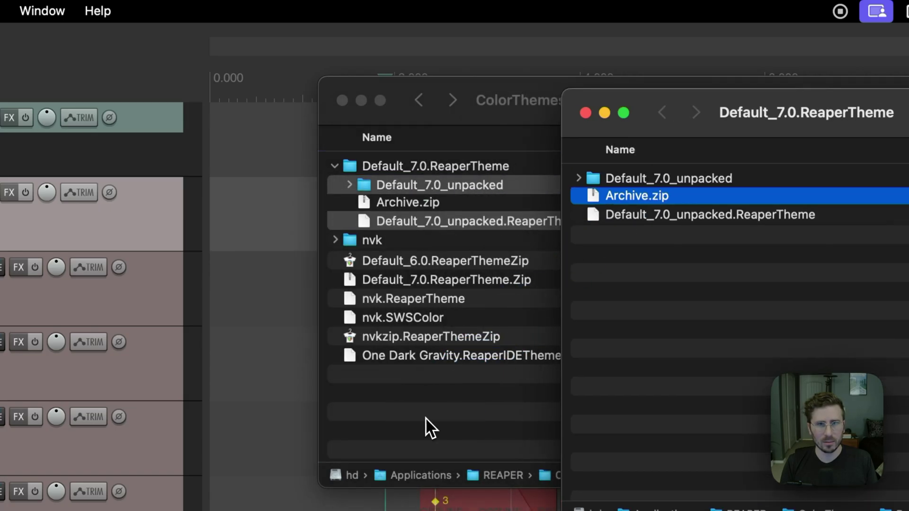
Delete the extracted theme folder and rename the .Zip file to Default_7.0.ReaperThemeZip
left_click(586, 112)
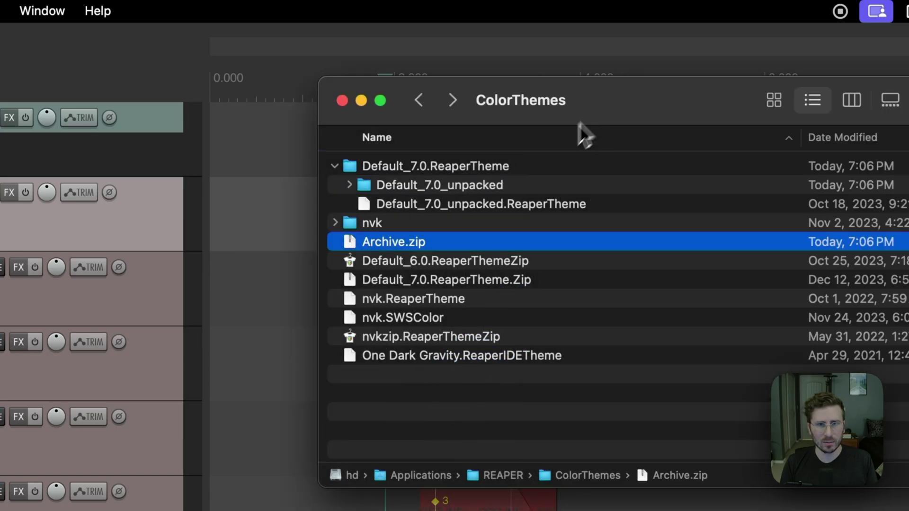
left_click(427, 166)
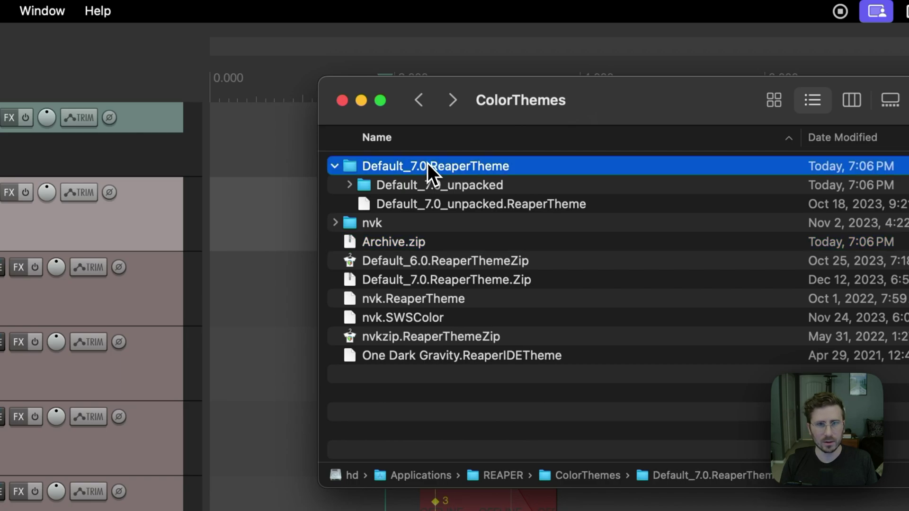
key("super+BackSpace")
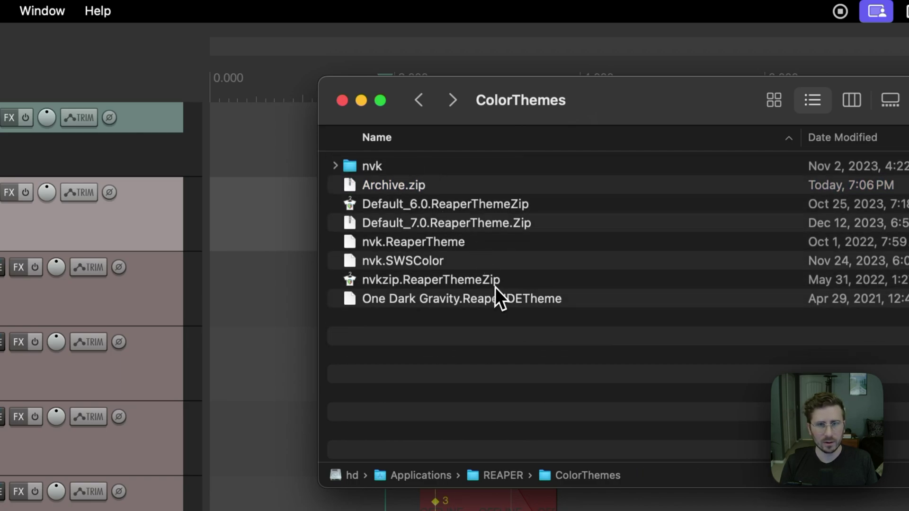
left_click(510, 225)
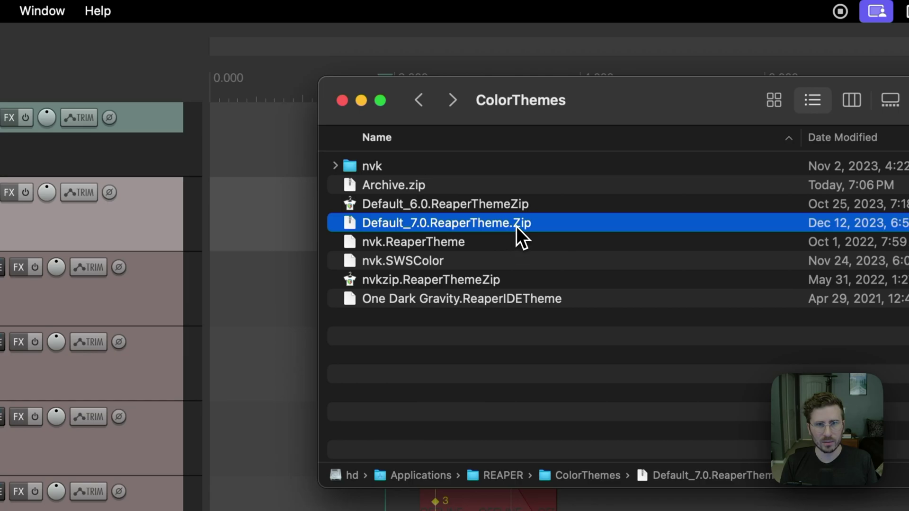
left_click(516, 226)
key("BackSpace")
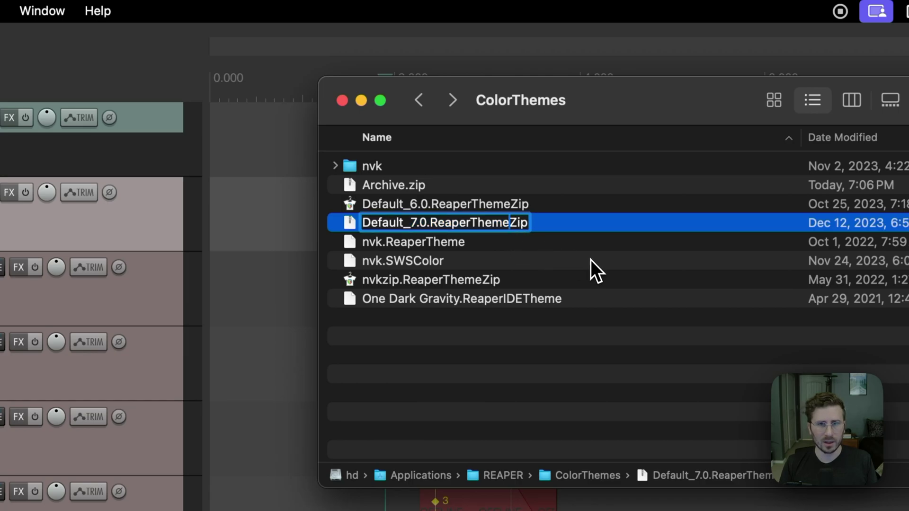
key("Return")
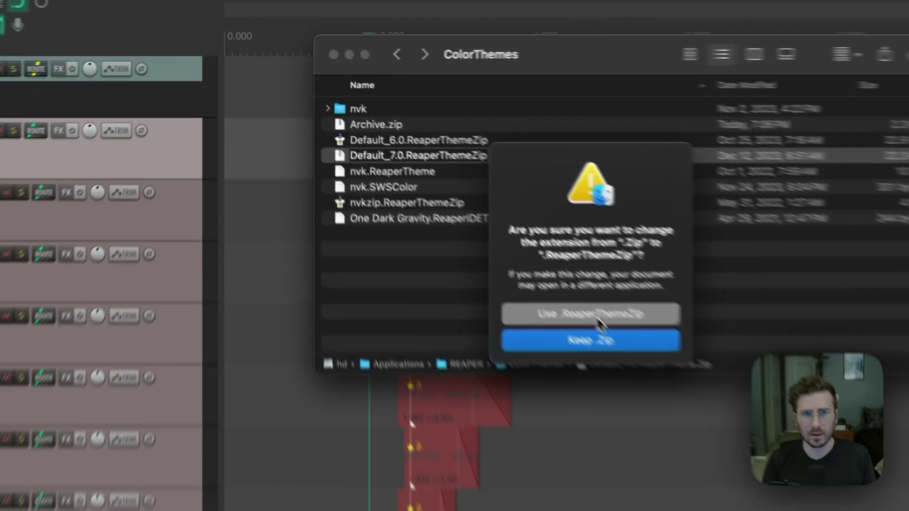
Keep the .ReaperThemeZip extension, rename Archive.zip to mytheme.ReaperThemeZip, and return to REAPER
left_click(458, 210)
left_click(429, 142)
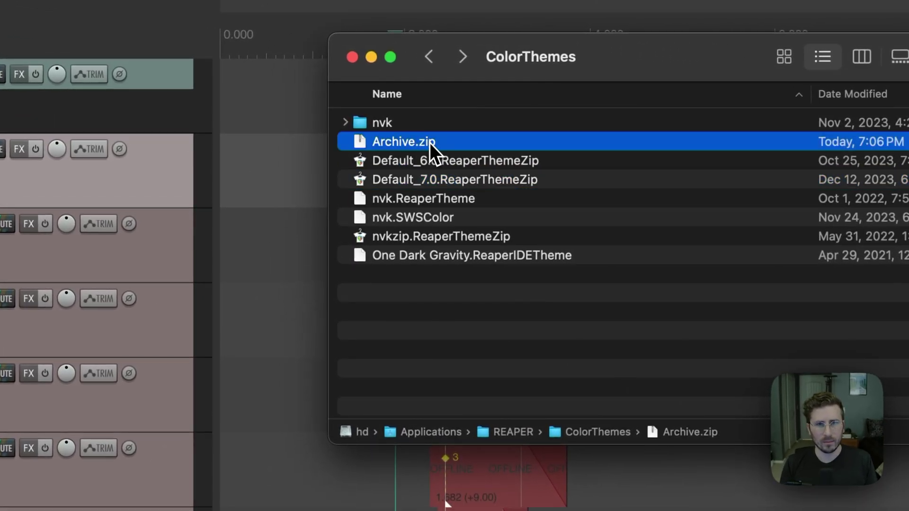
key("Return")
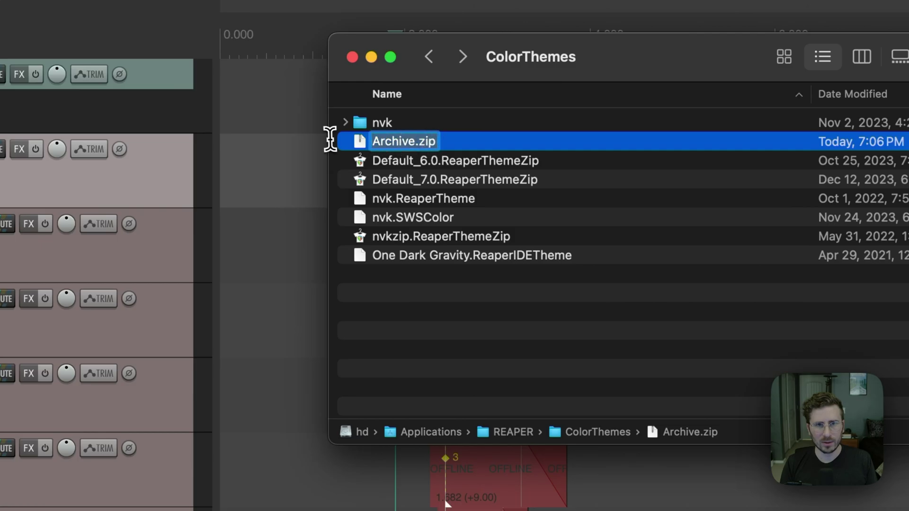
type("mytheme")
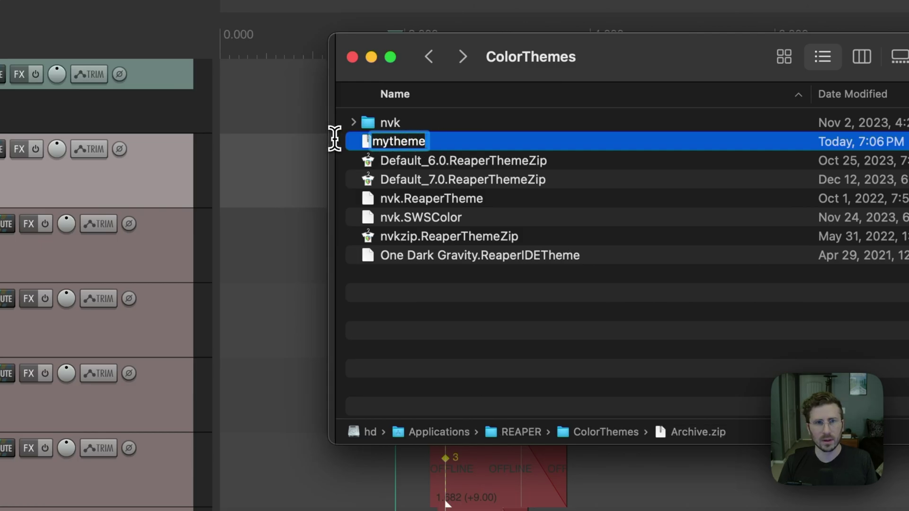
type(".")
type("Reaper")
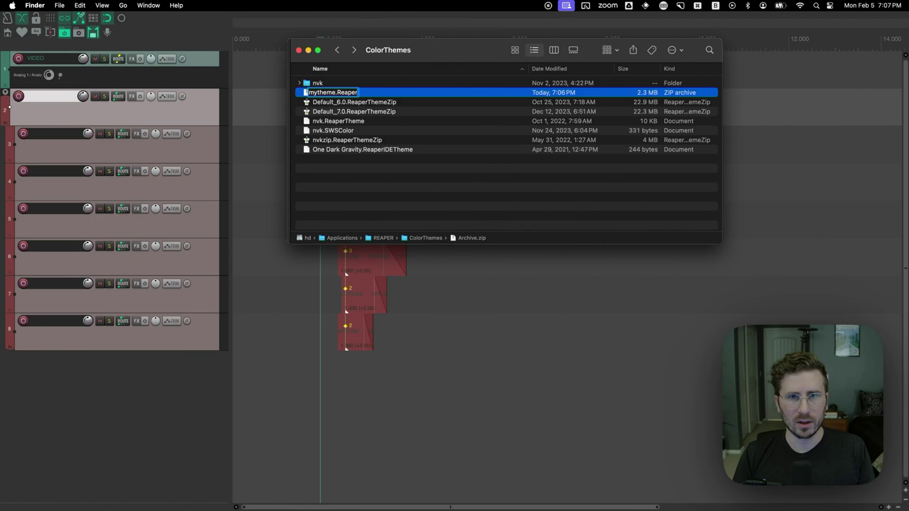
type("ThemeZip")
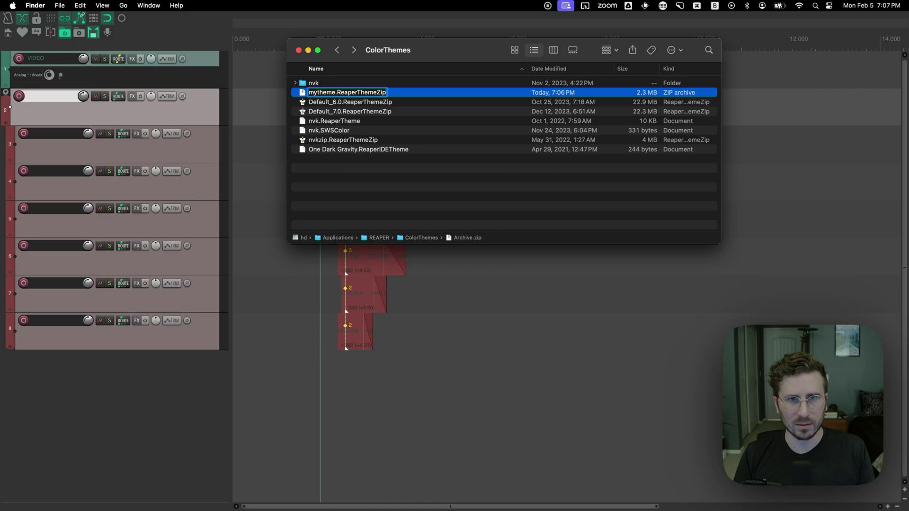
key("Return")
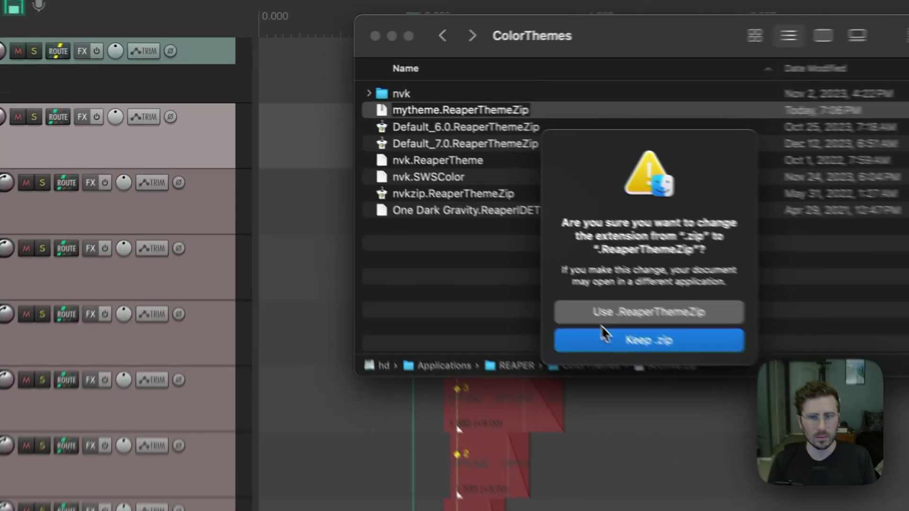
left_click(433, 208)
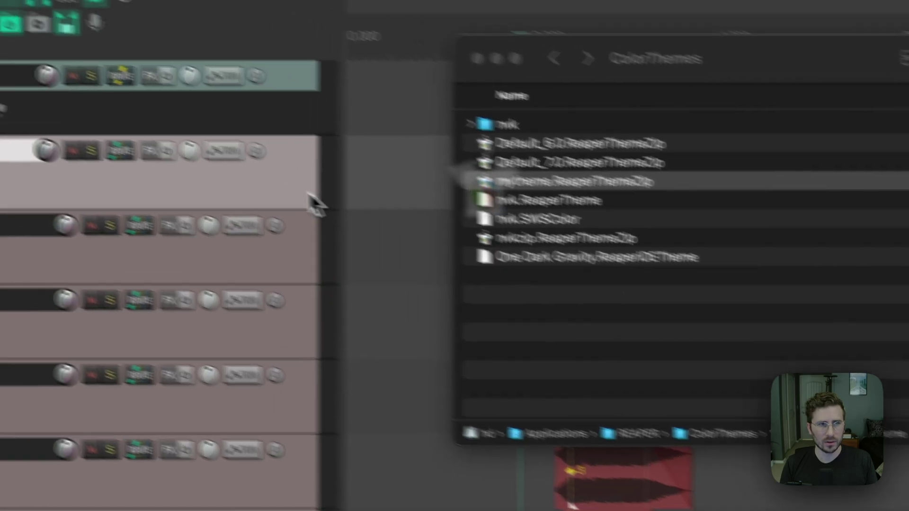
left_click(158, 155)
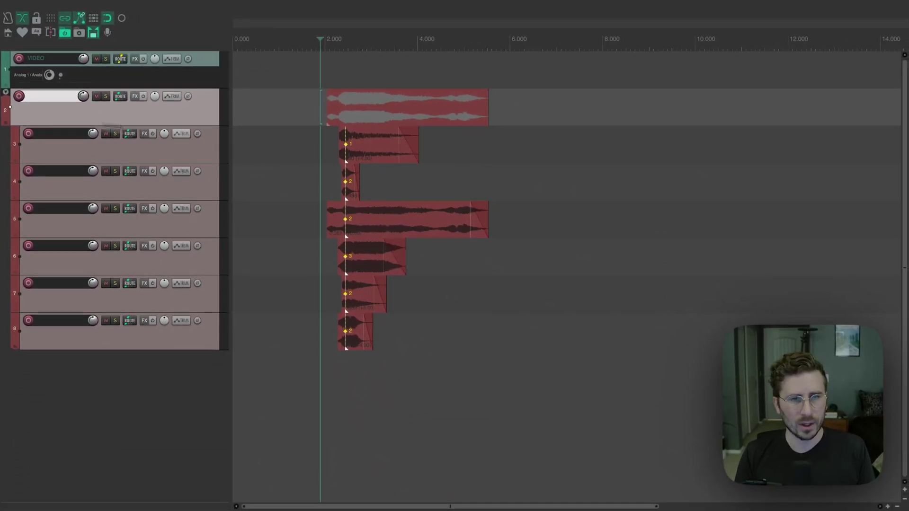
Set the preferences' folder collapse button cycling to Normal, small, collapsed and apply
key("super+comma")
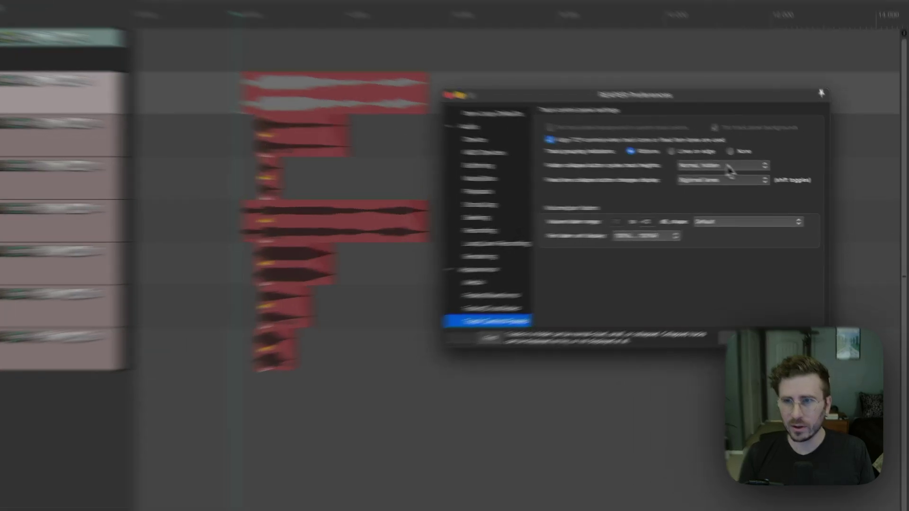
left_click(759, 176)
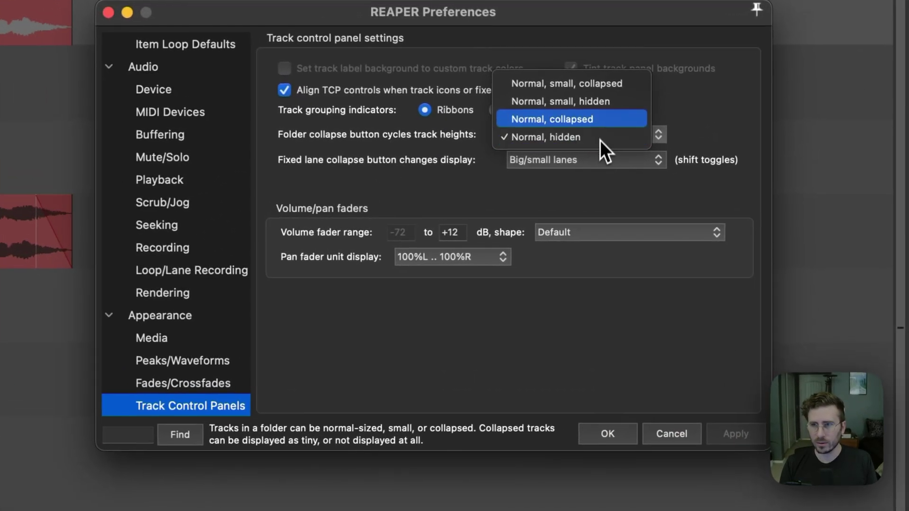
left_click(605, 89)
left_click(712, 435)
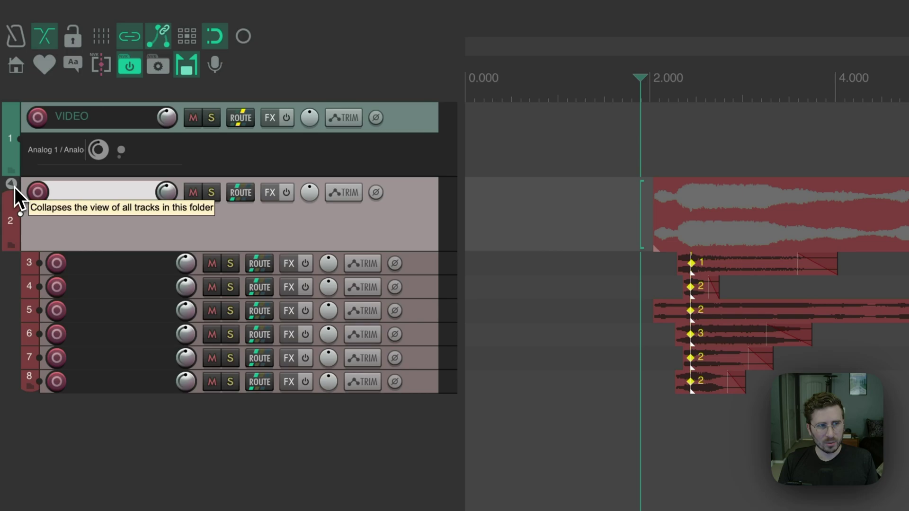
Collapse the folder track and nudge the folder item slightly later
left_click(11, 184)
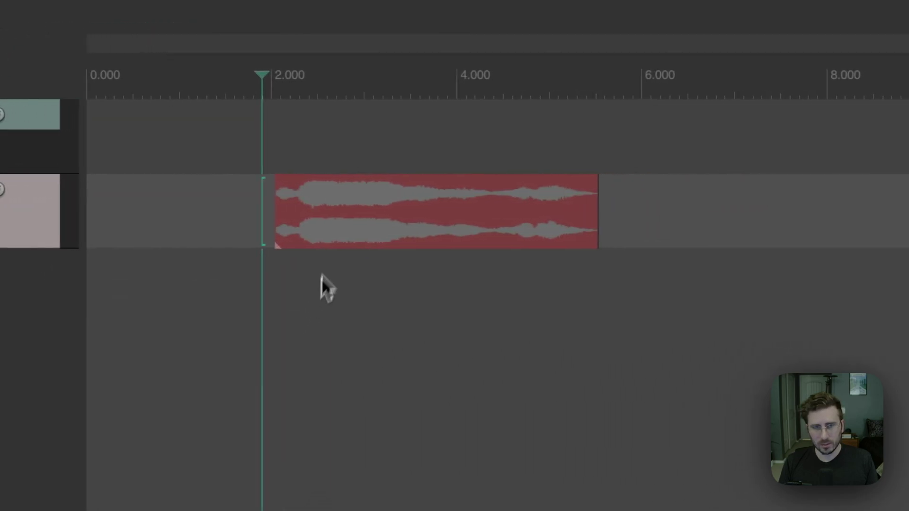
left_click_drag(324, 223, 394, 204)
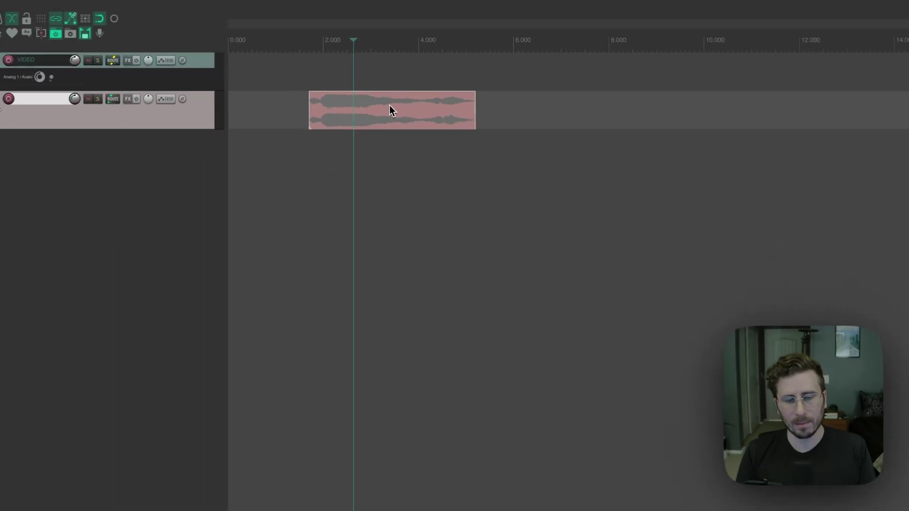
left_click(389, 102)
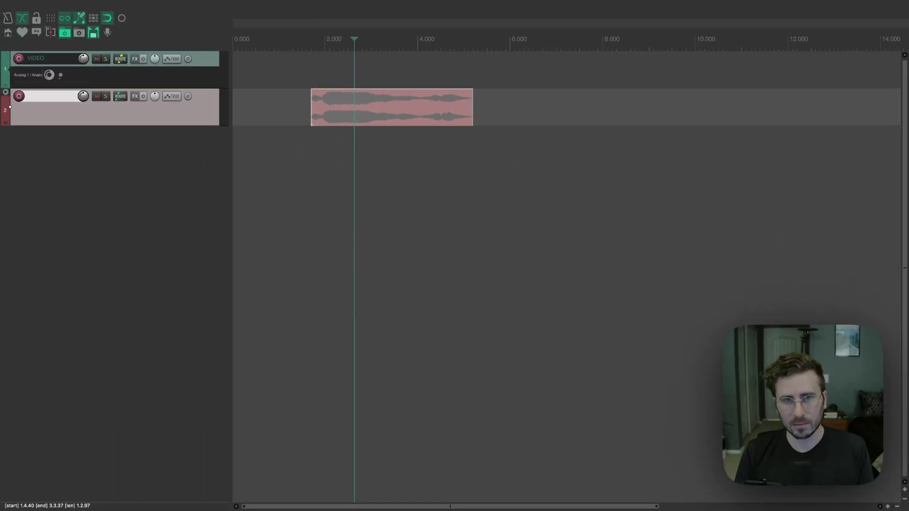
key("ctrl+shift+d")
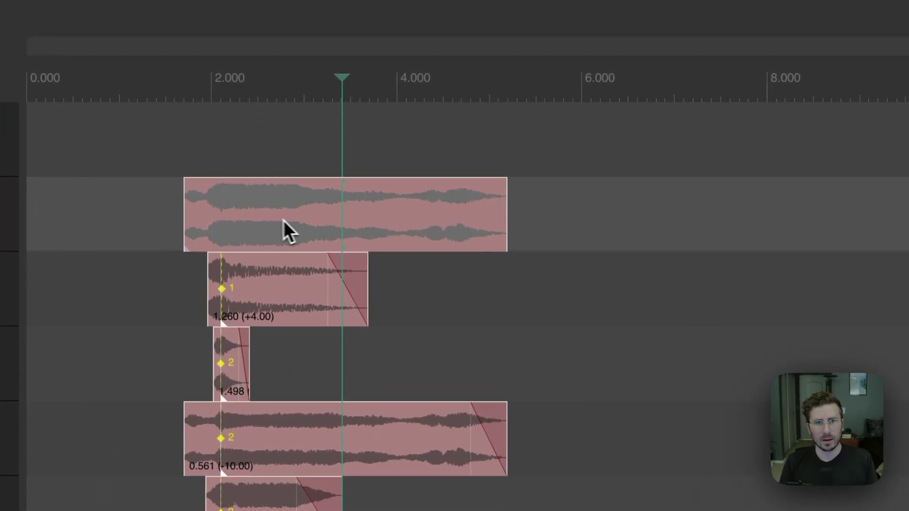
key("ctrl+z")
Move the folder item to about 4.7 s and paste a copy near 9 seconds
left_click(268, 220)
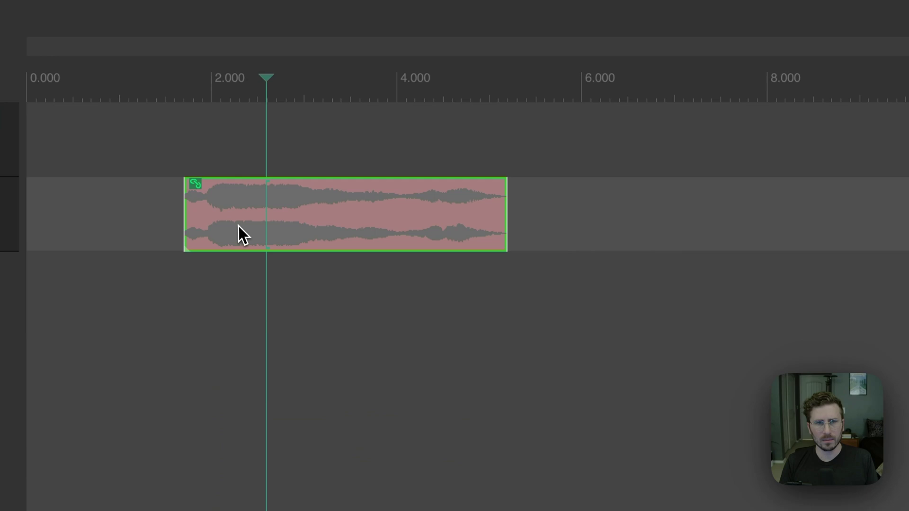
left_click_drag(238, 226, 395, 215)
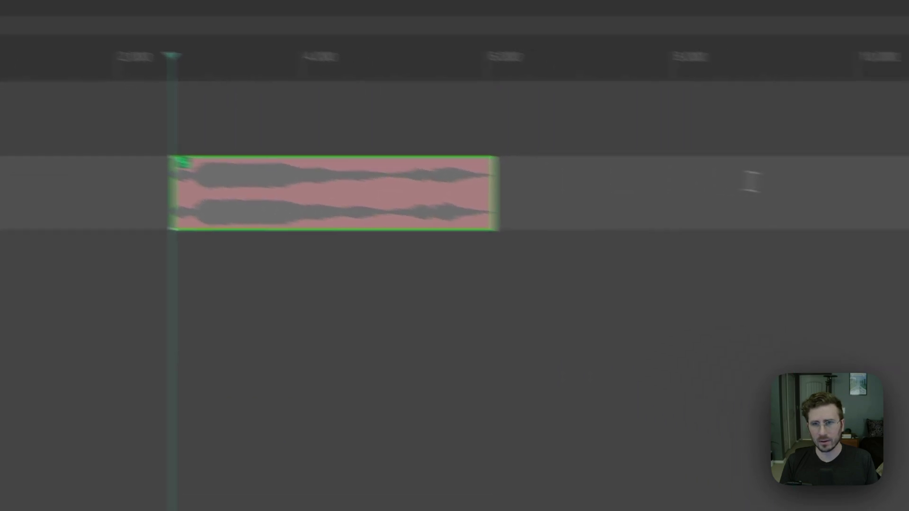
left_click(865, 203)
key("ctrl+v")
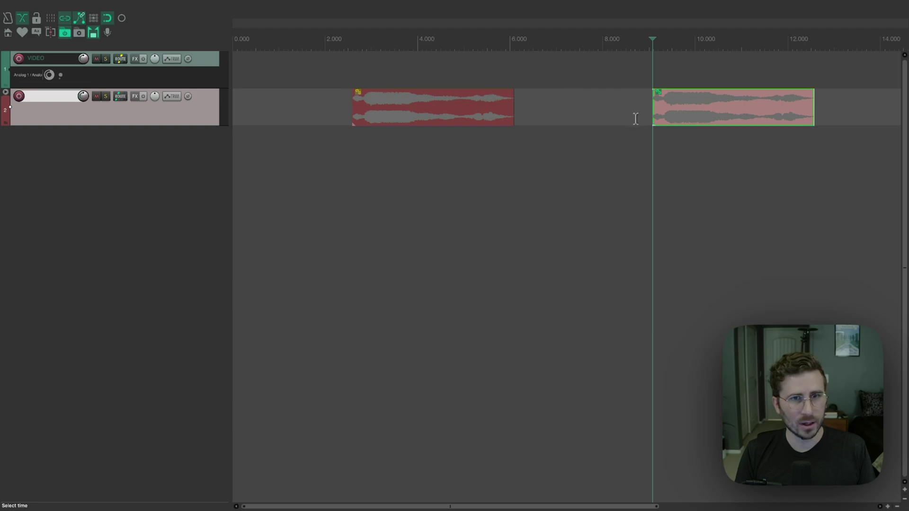
left_click(621, 116)
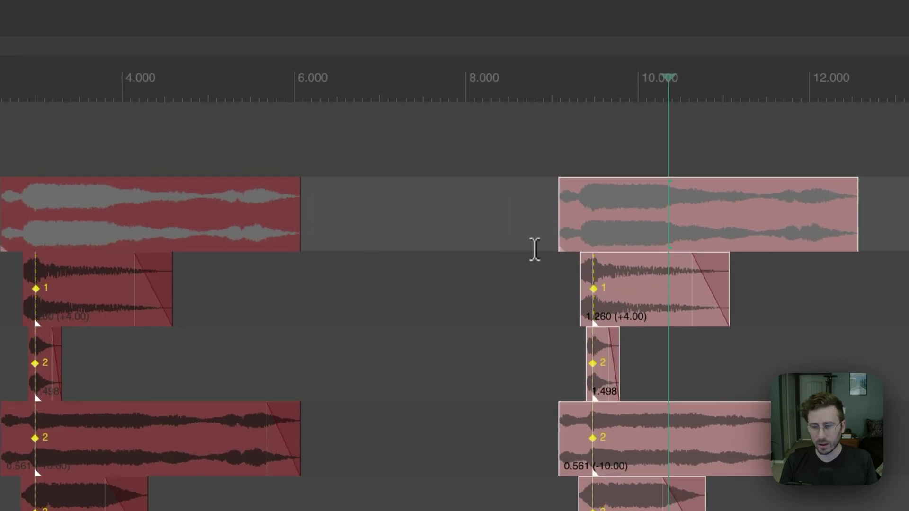
Enable Automatic item grouping in nvk Folder Items settings, confirm the warning, and close settings
left_click(530, 224)
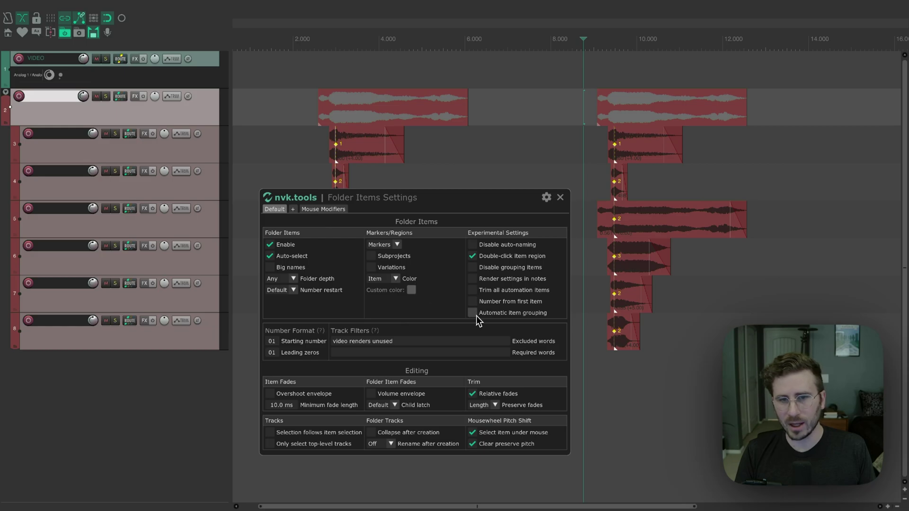
mouse_move(477, 316)
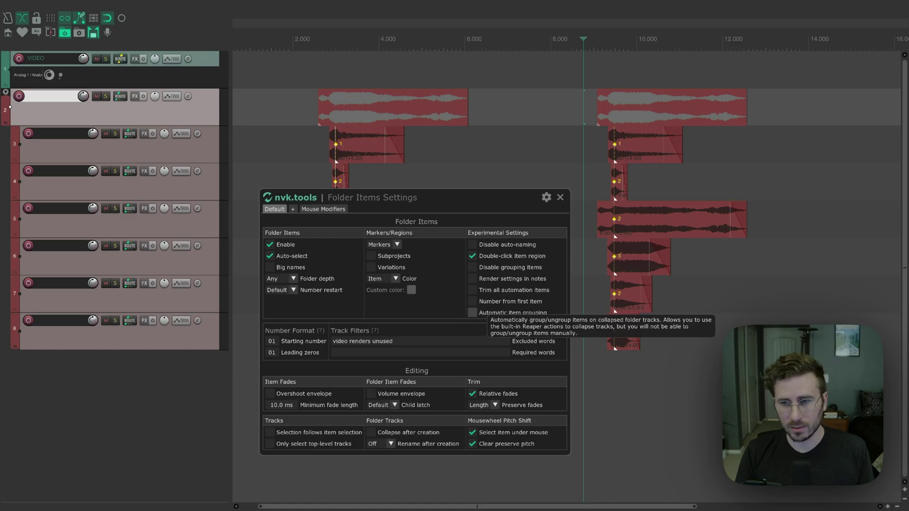
left_click(472, 312)
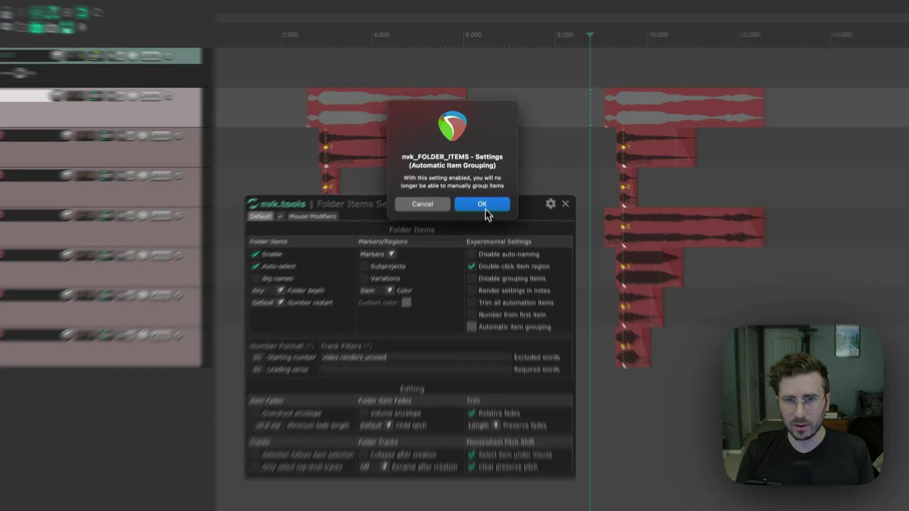
left_click(483, 198)
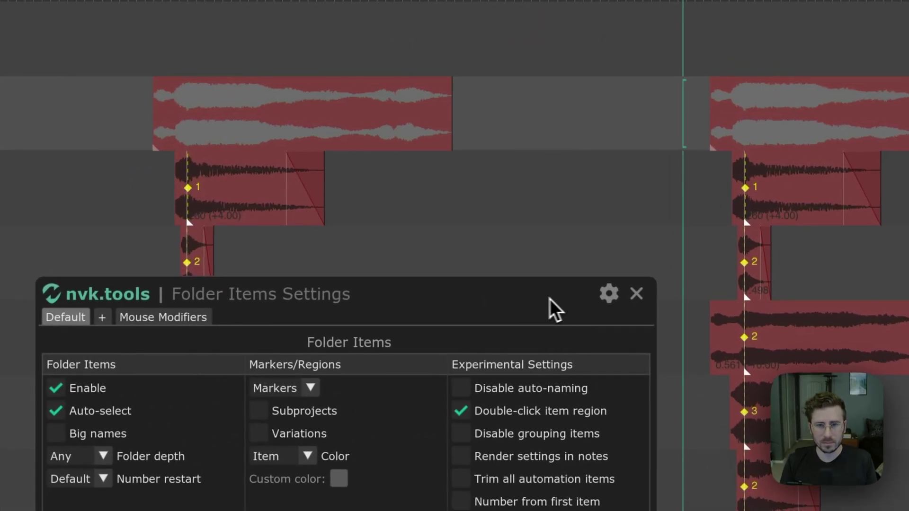
left_click(627, 282)
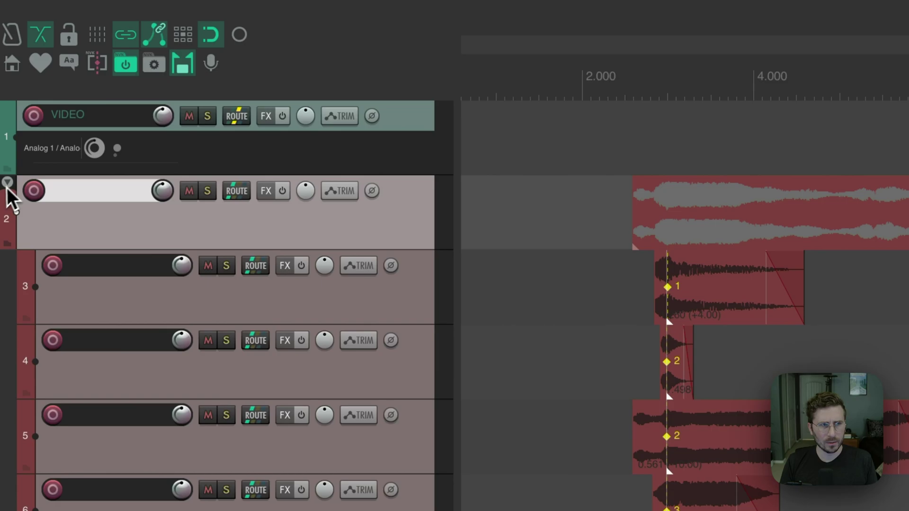
Hide folder track 2's children, drag the first folder item later, then show them again
left_click(14, 185)
left_click(16, 185)
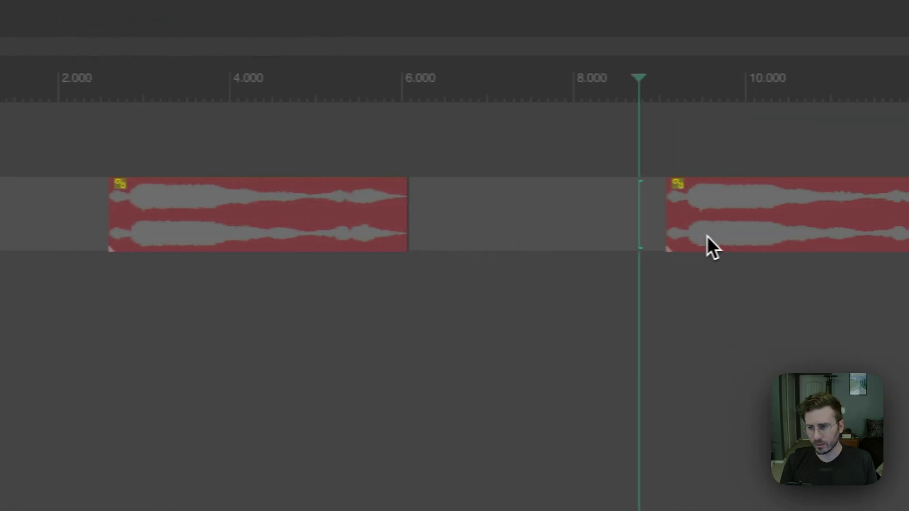
left_click_drag(330, 248, 473, 240)
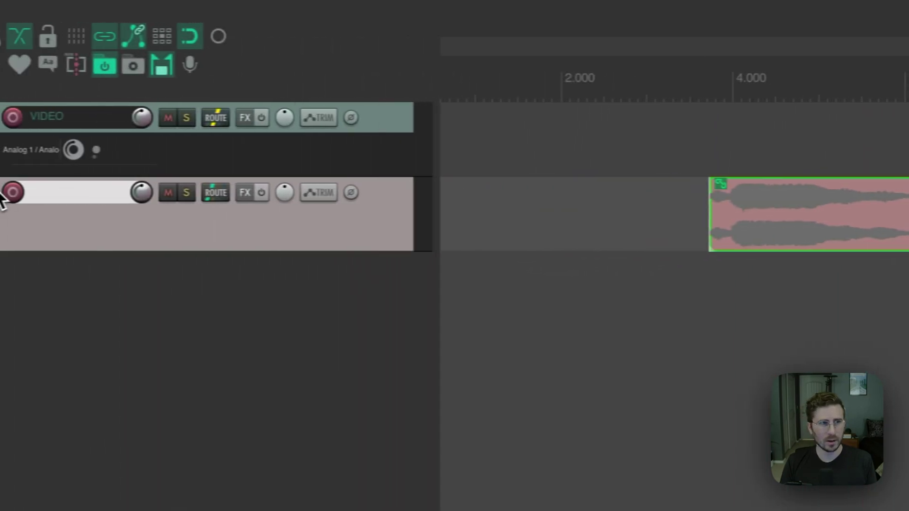
left_click(0, 184)
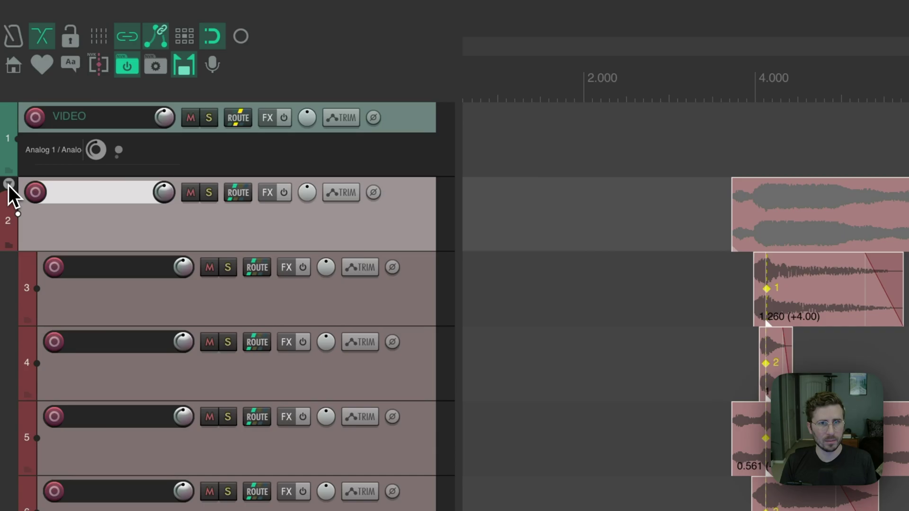
left_click(516, 234)
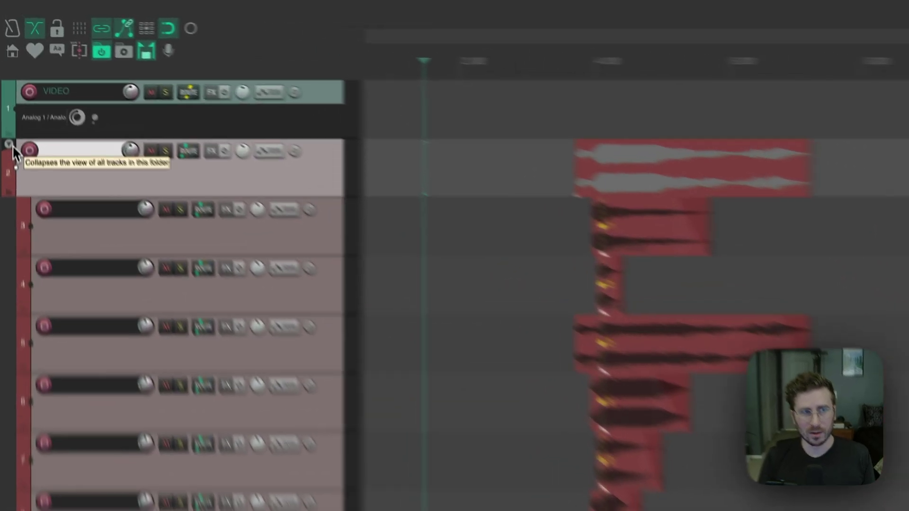
Cycle folder track 2 through small and hidden back to full-height child tracks 3–8
left_click(8, 94)
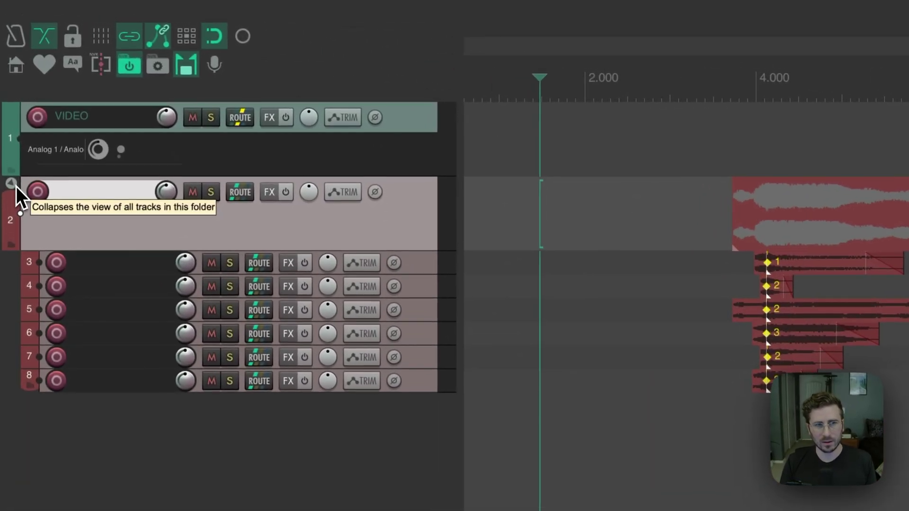
left_click(12, 184)
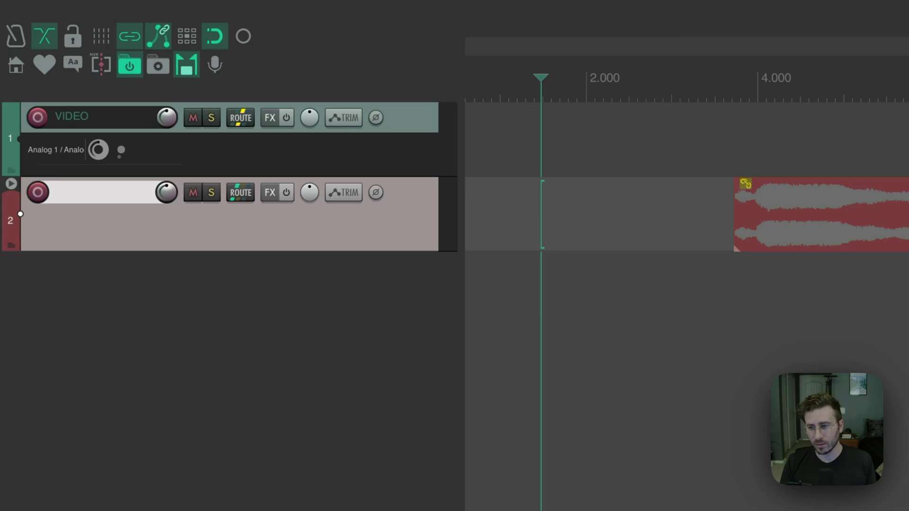
left_click(11, 183)
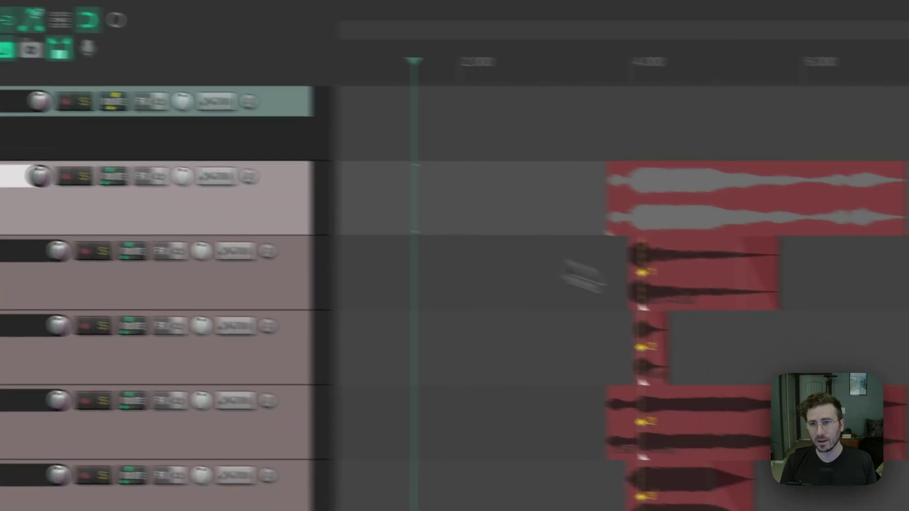